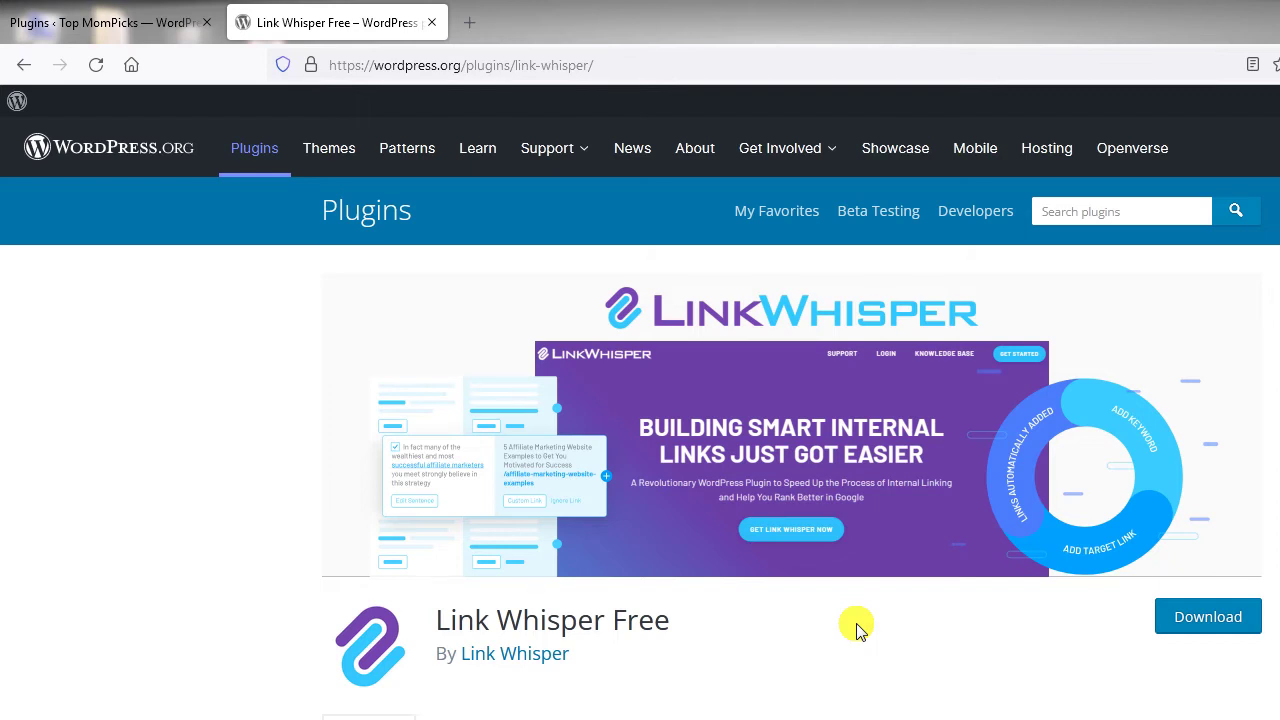
- Switch back to the Plugins ‹ Top MomPicks tab from the Link Whisper Free page
click(133, 22)
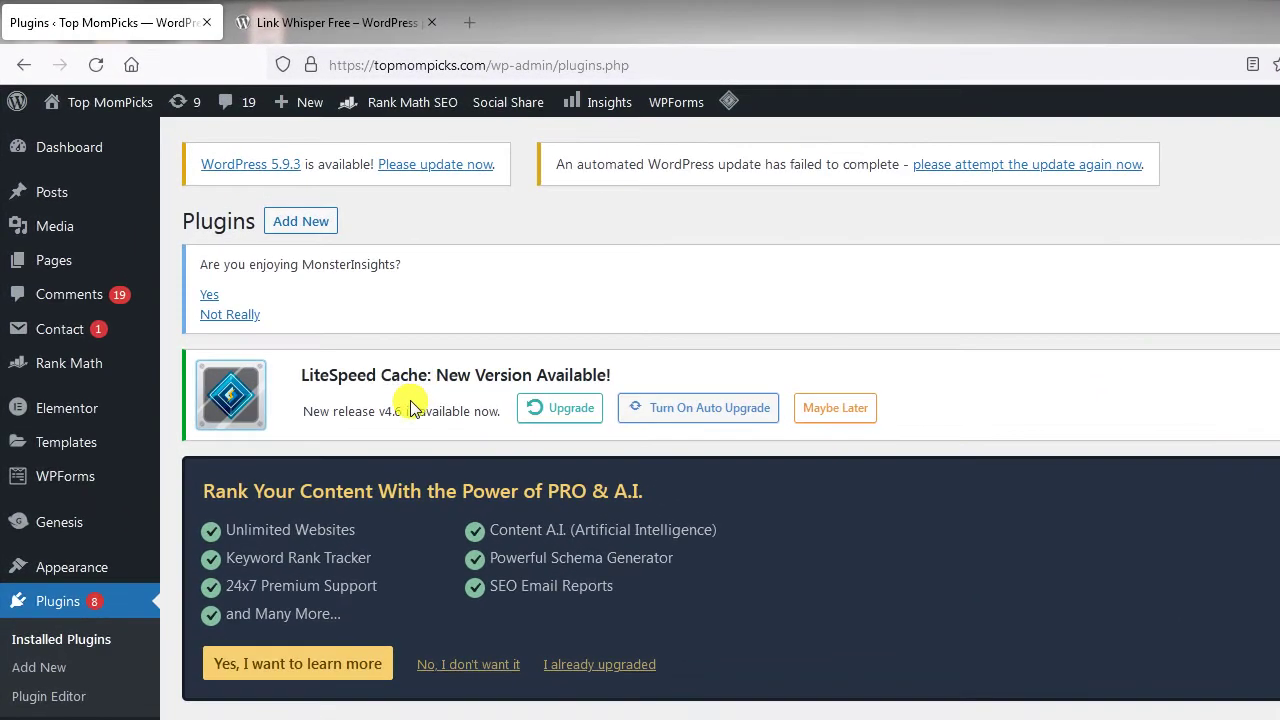
- Scroll through the installed plugins list to review its 15 plugins
scroll(410, 405, down, 3)
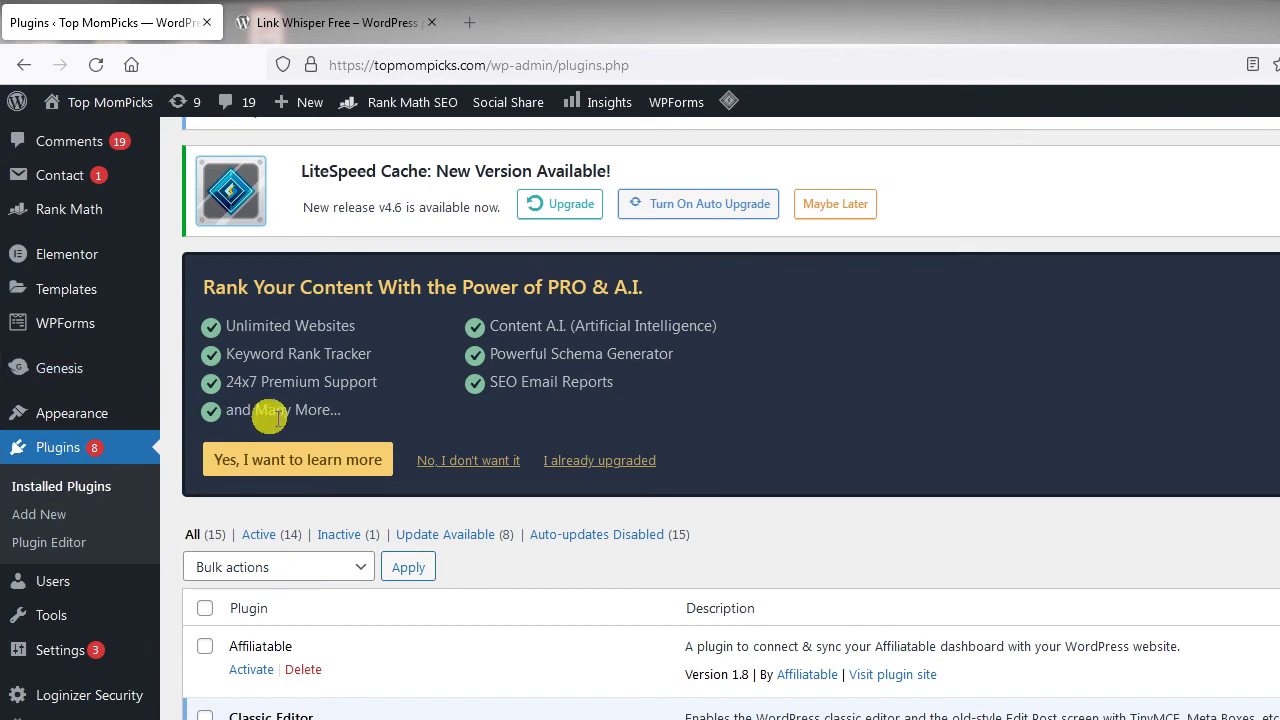
scroll(279, 425, up, 3)
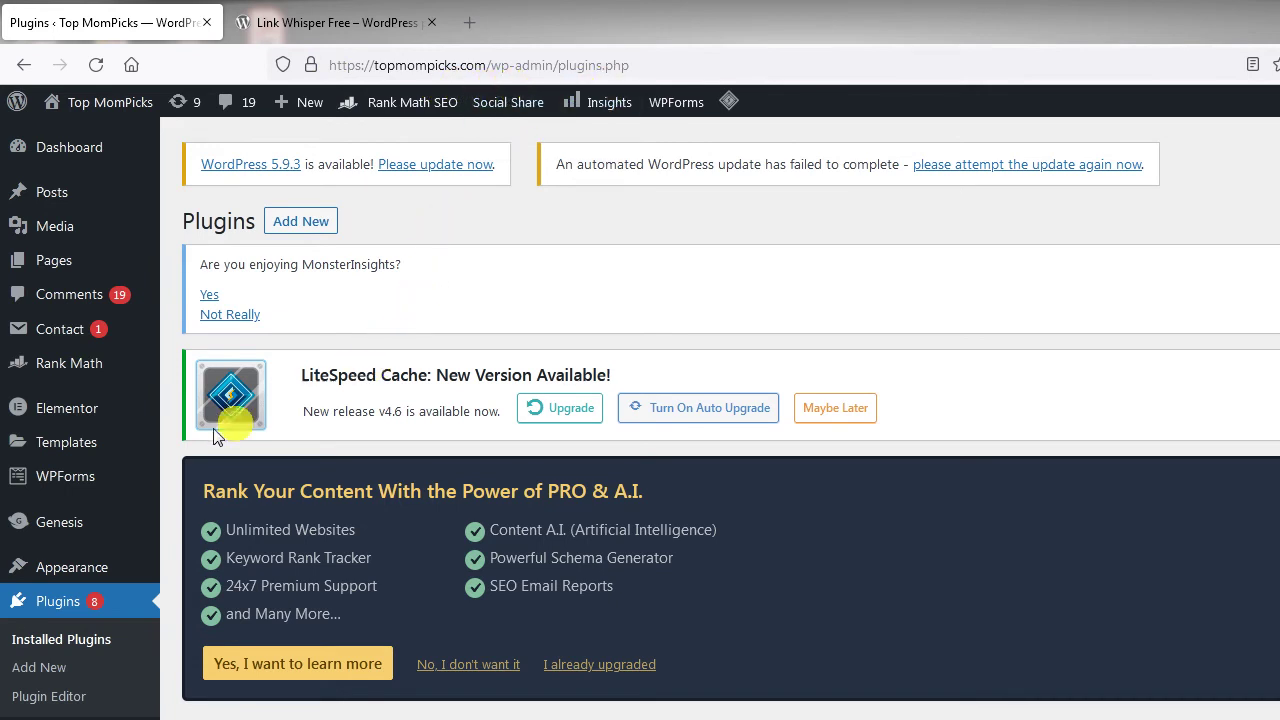
scroll(175, 512, down, 2)
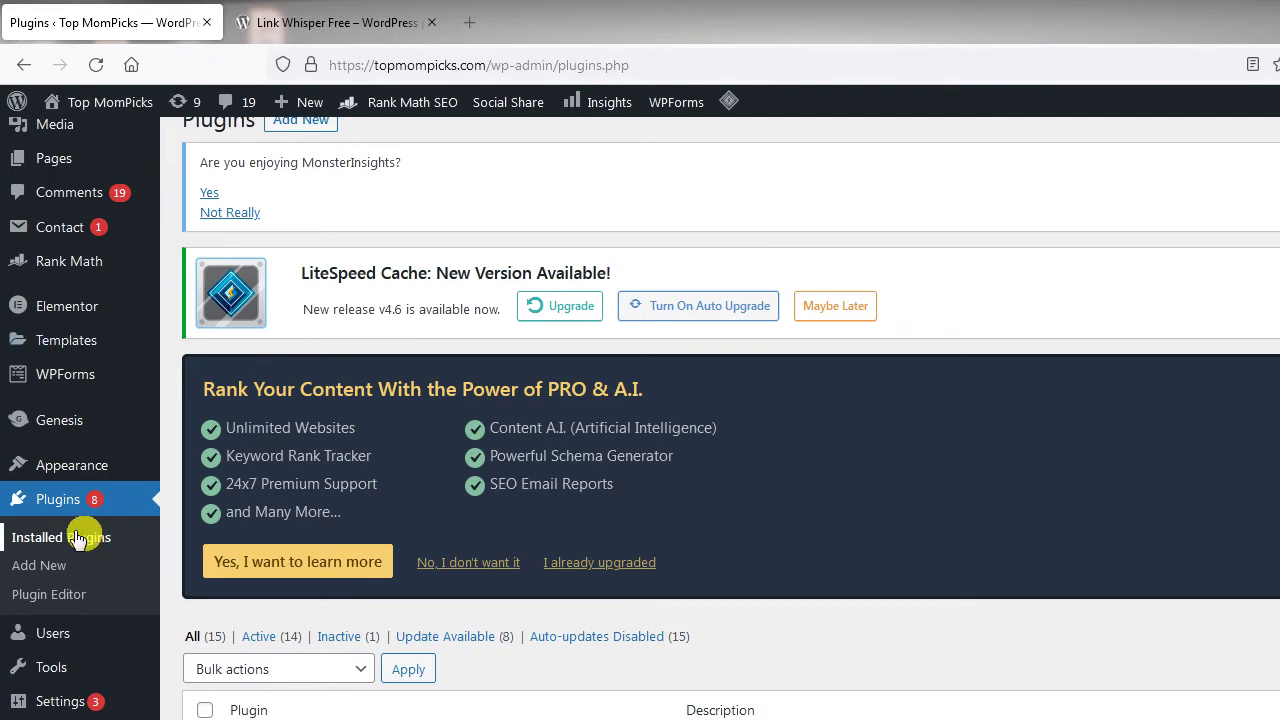
scroll(247, 428, up, 2)
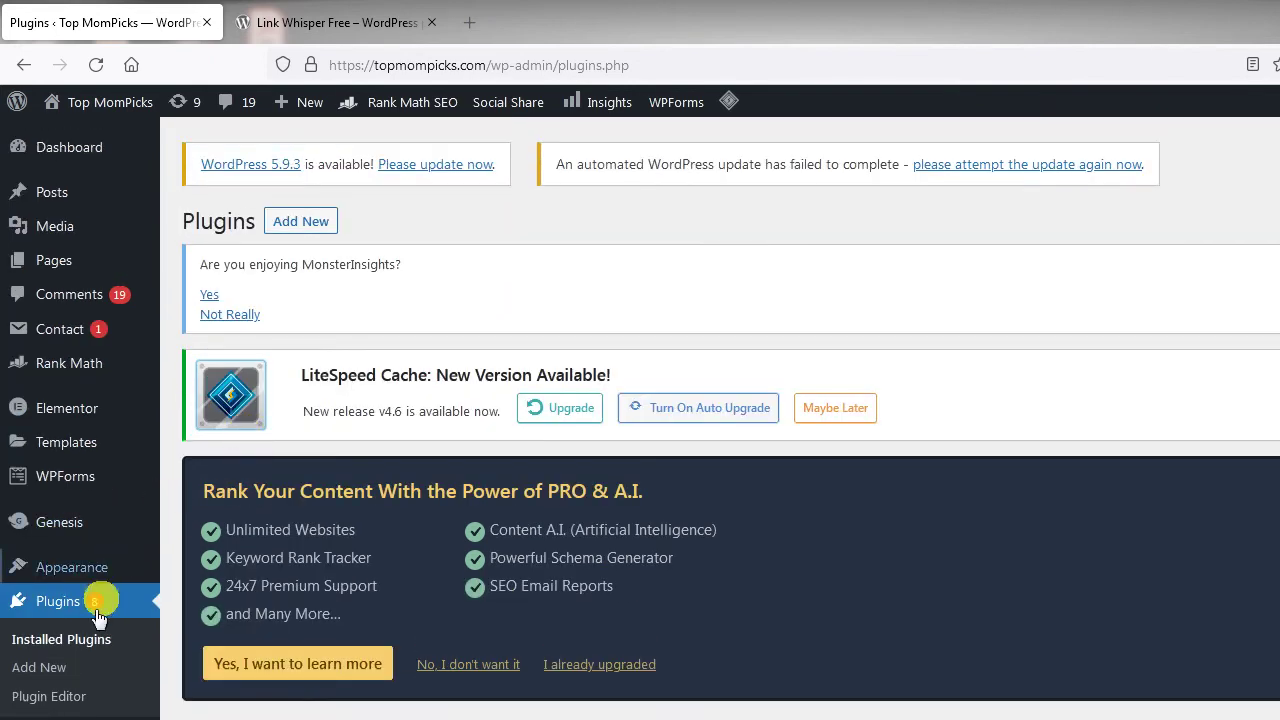
- Reload the installed plugins page and scroll down the plugin list
click(57, 605)
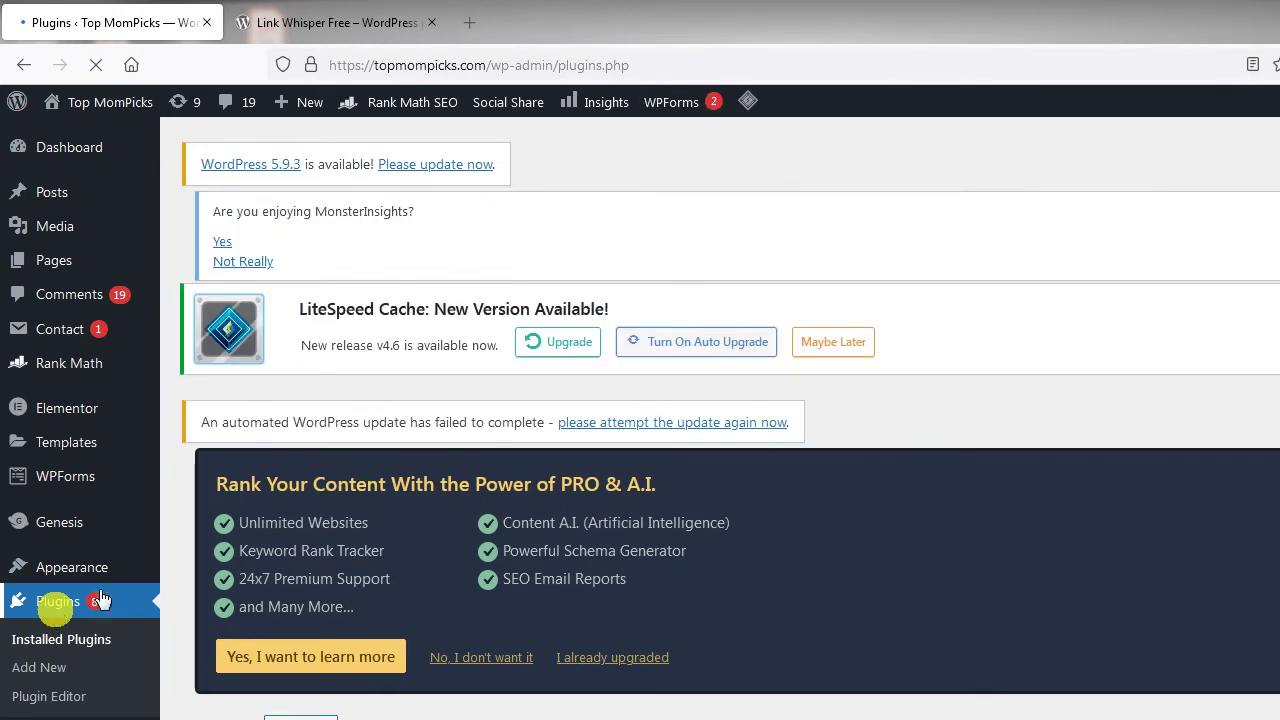
scroll(495, 536, down, 2)
scroll(495, 536, down, 3)
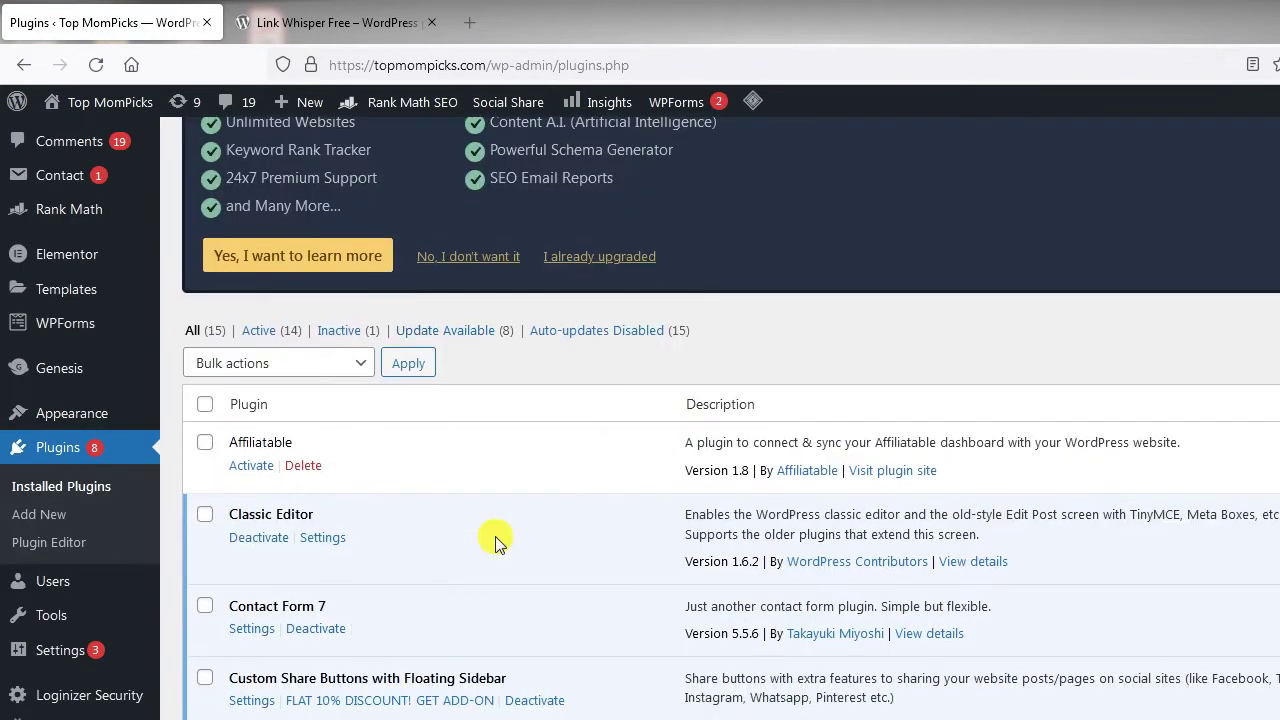
scroll(495, 536, down, 1)
scroll(495, 537, down, 1)
scroll(495, 537, down, 2)
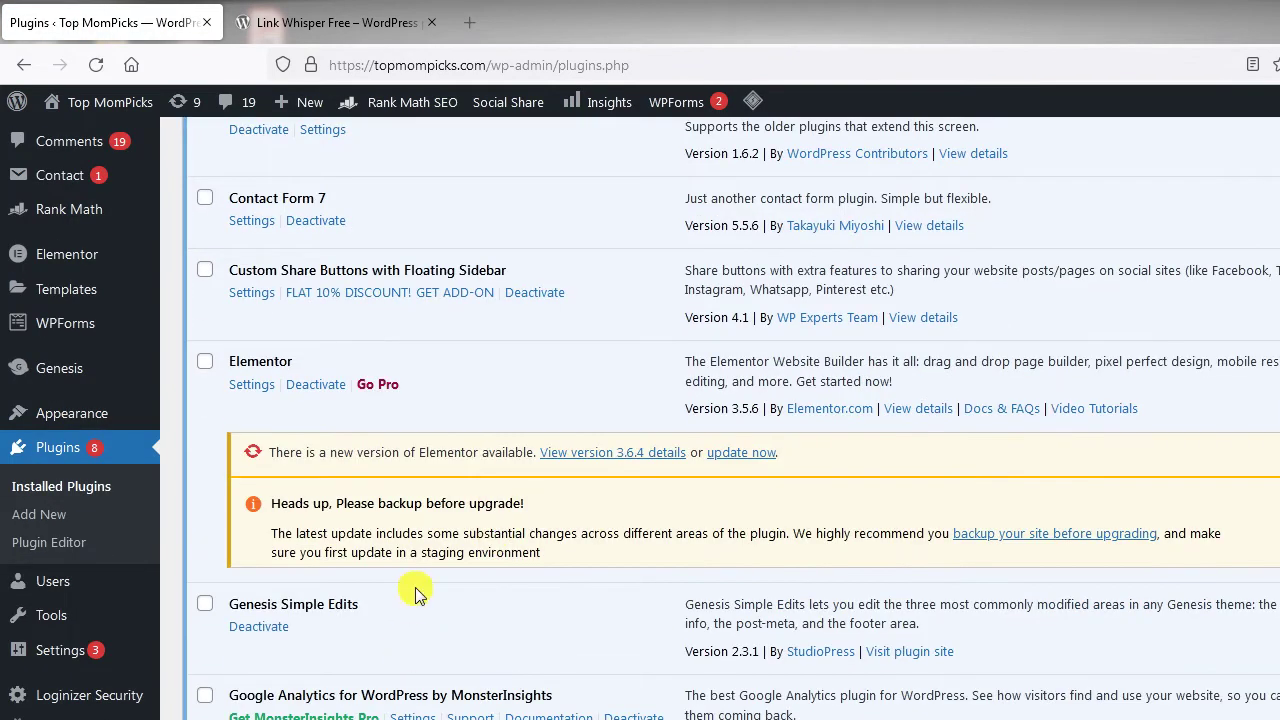
scroll(419, 597, up, 1)
scroll(419, 597, up, 3)
scroll(419, 597, down, 4)
scroll(419, 591, down, 2)
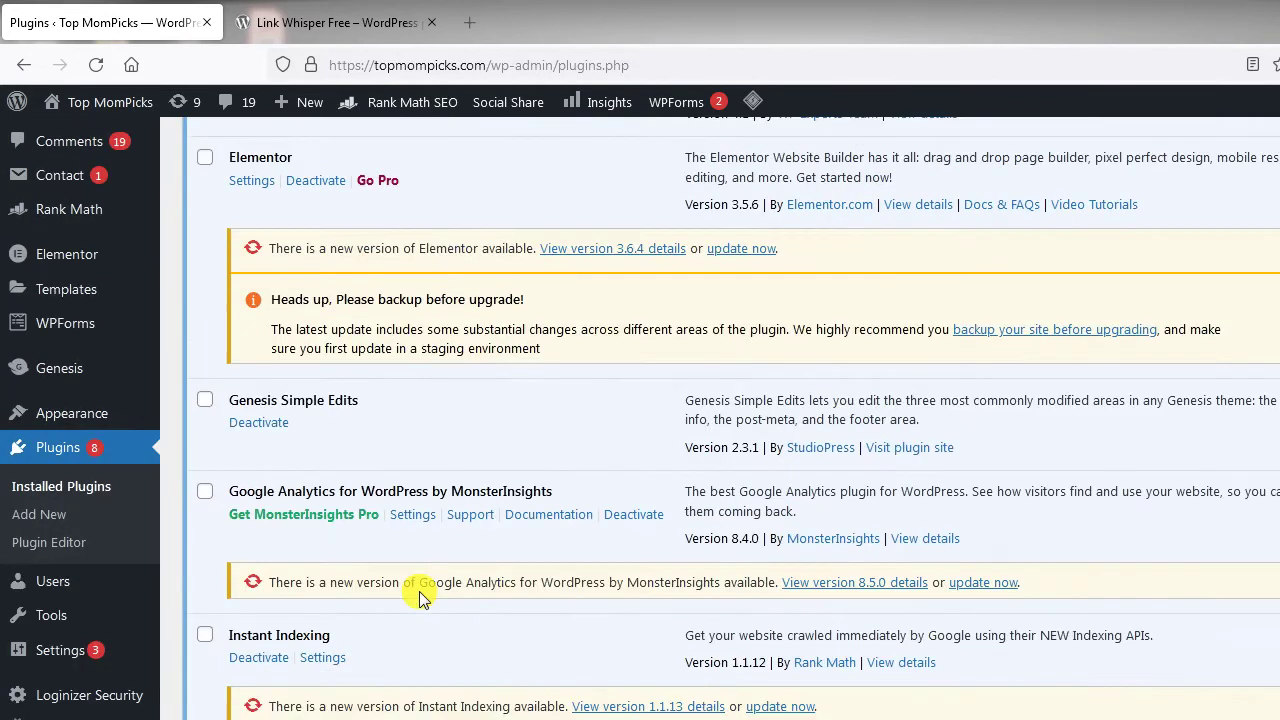
scroll(425, 597, down, 2)
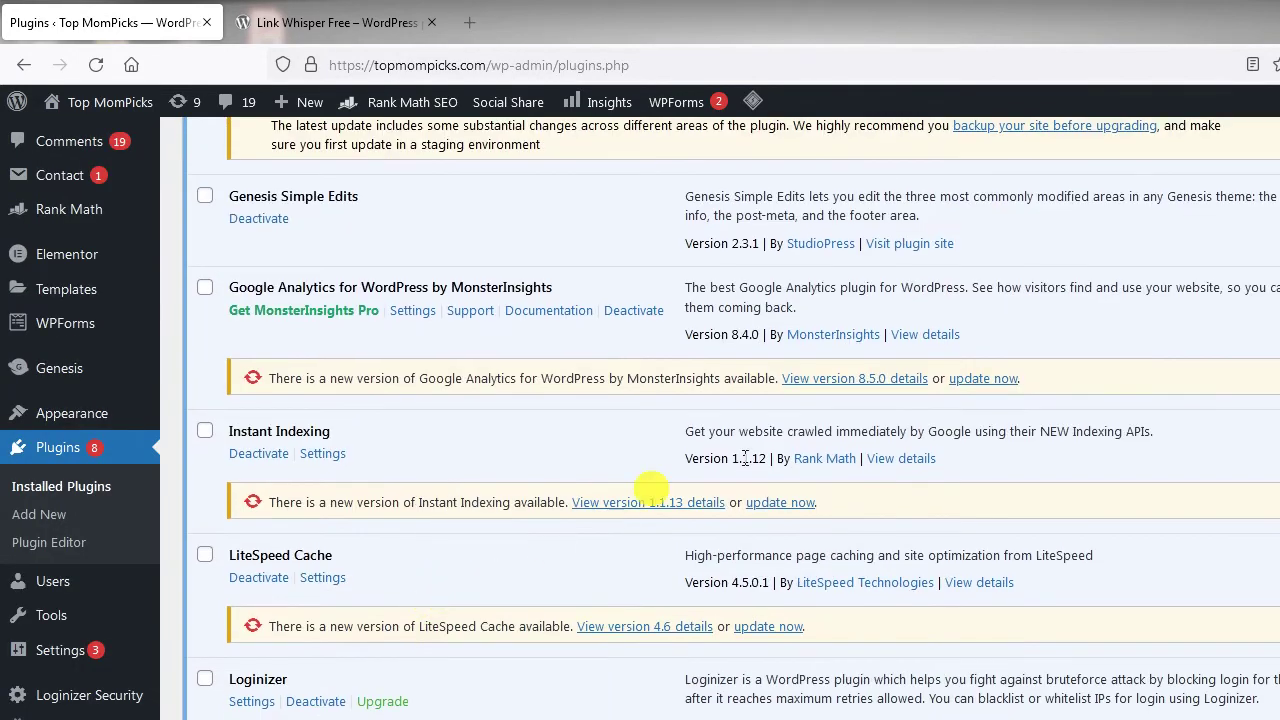
- Tick Google Analytics, Instant Indexing, LiteSpeed Cache, Rank Math SEO, Really Simple SSL, Smush and WPForms Lite
click(207, 290)
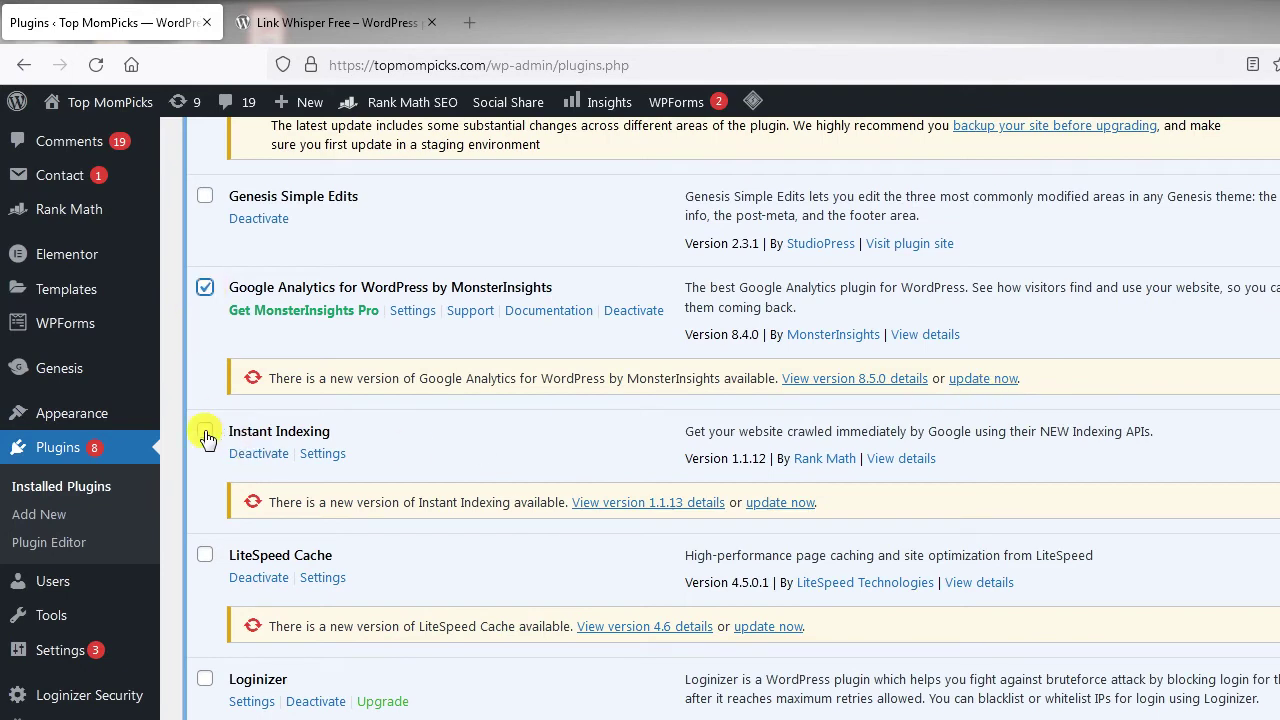
click(205, 431)
click(205, 555)
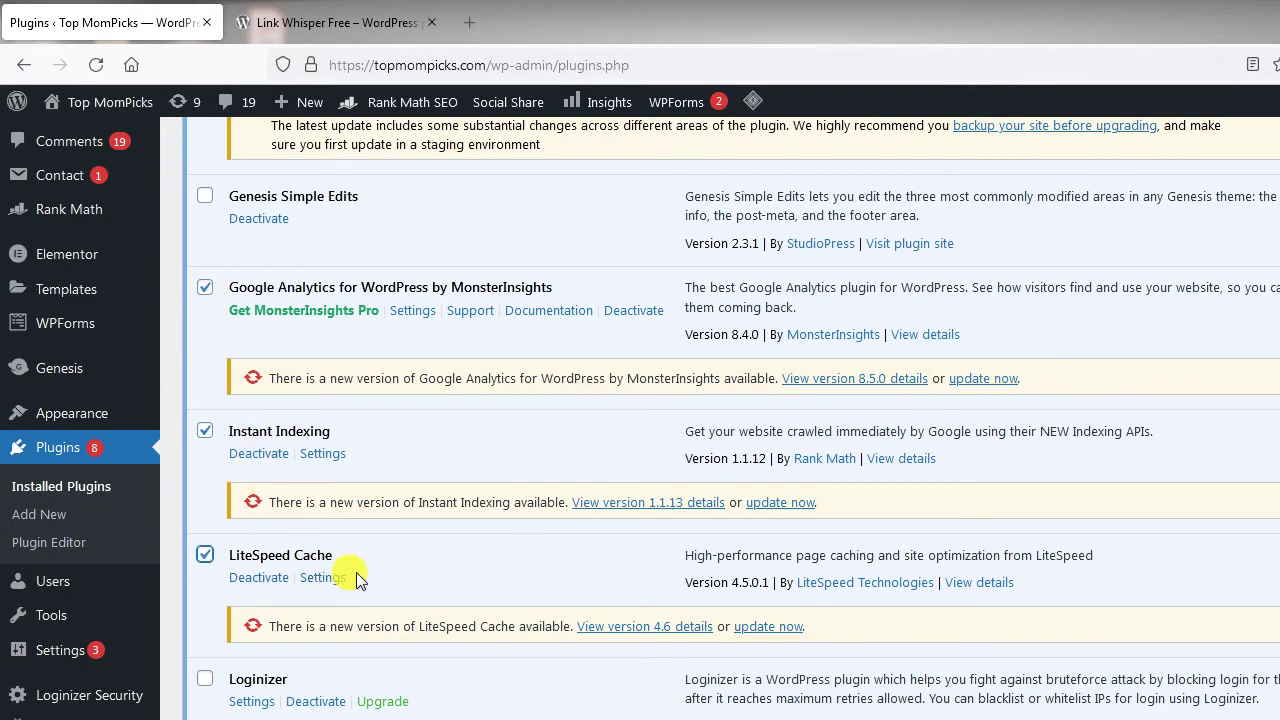
scroll(357, 577, down, 3)
scroll(357, 577, down, 3)
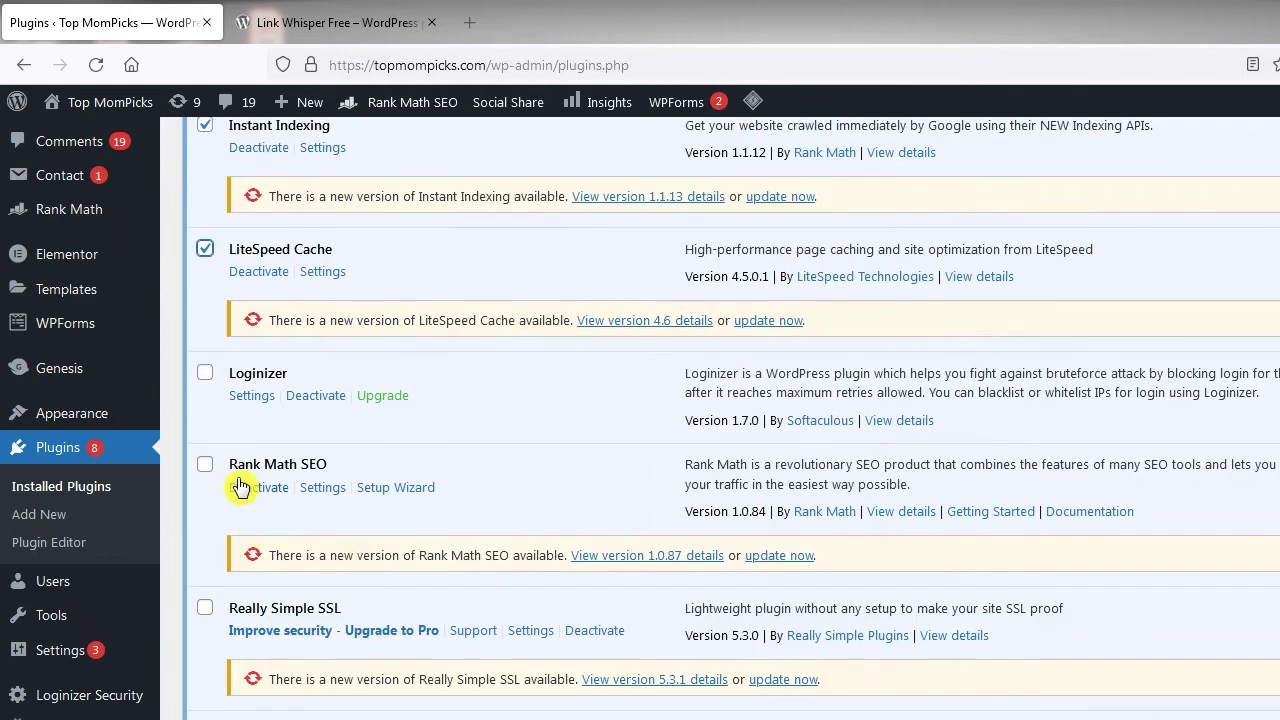
click(205, 465)
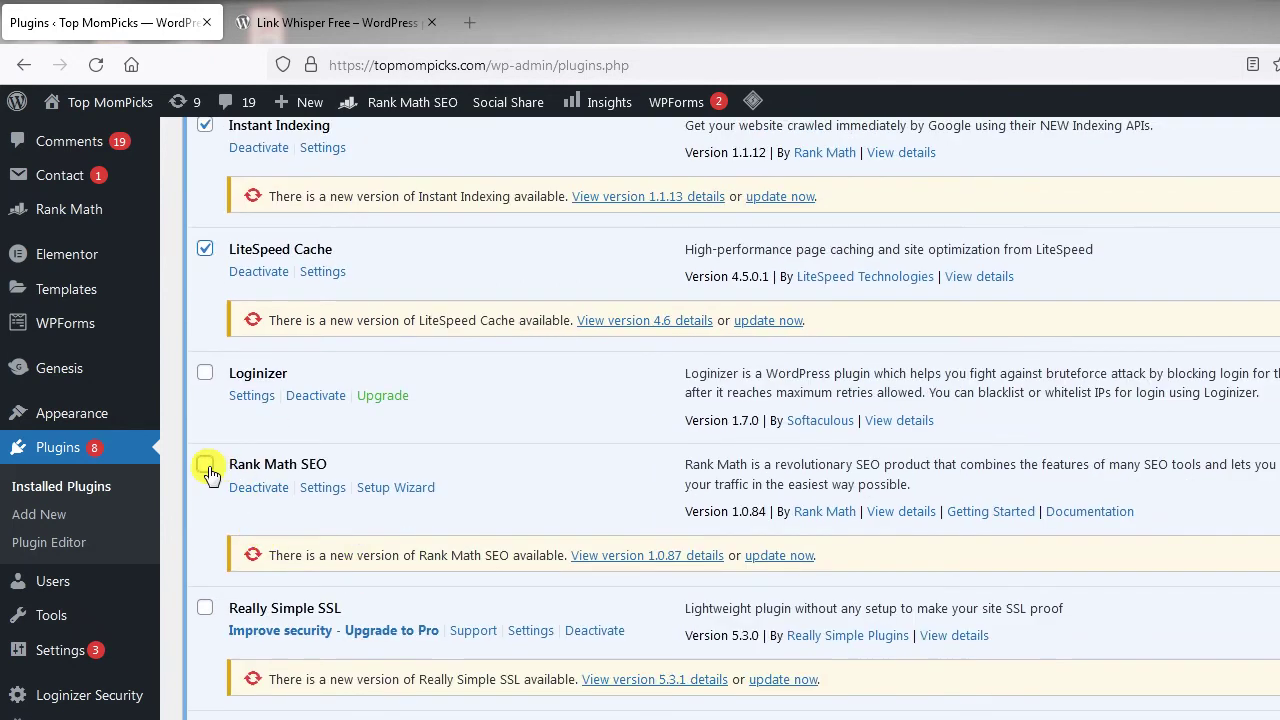
click(205, 608)
scroll(274, 608, down, 4)
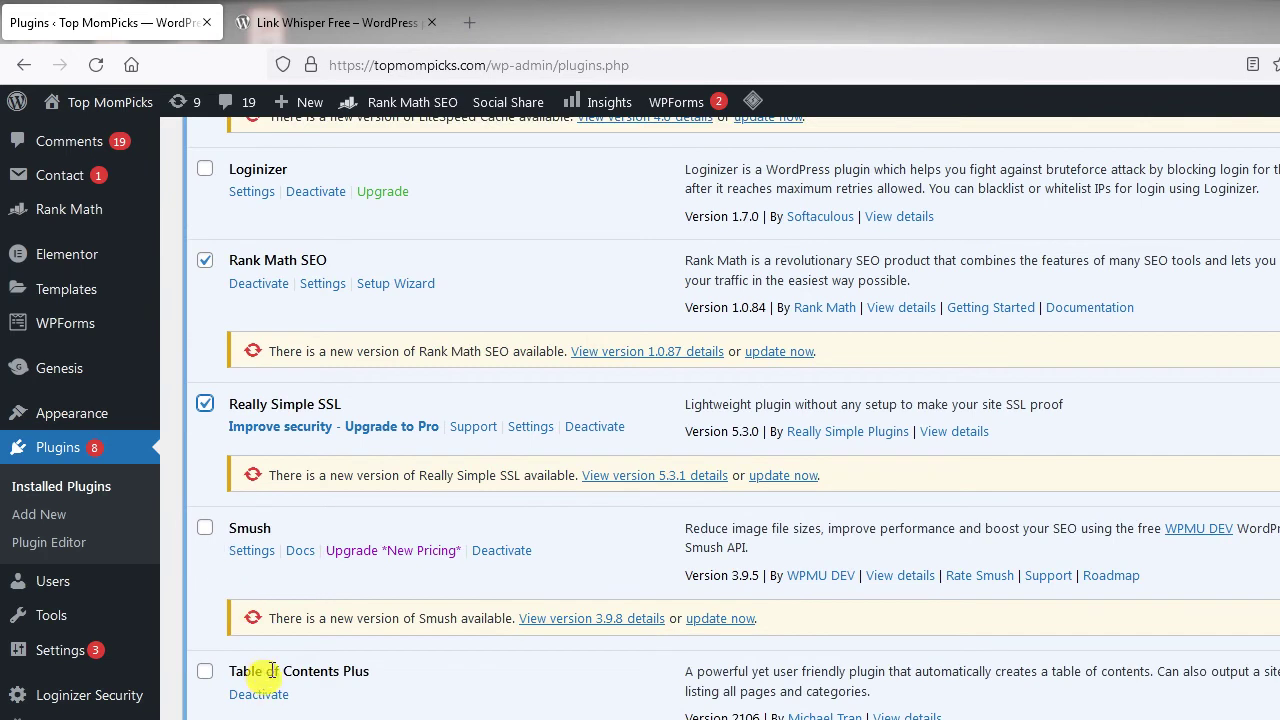
click(205, 530)
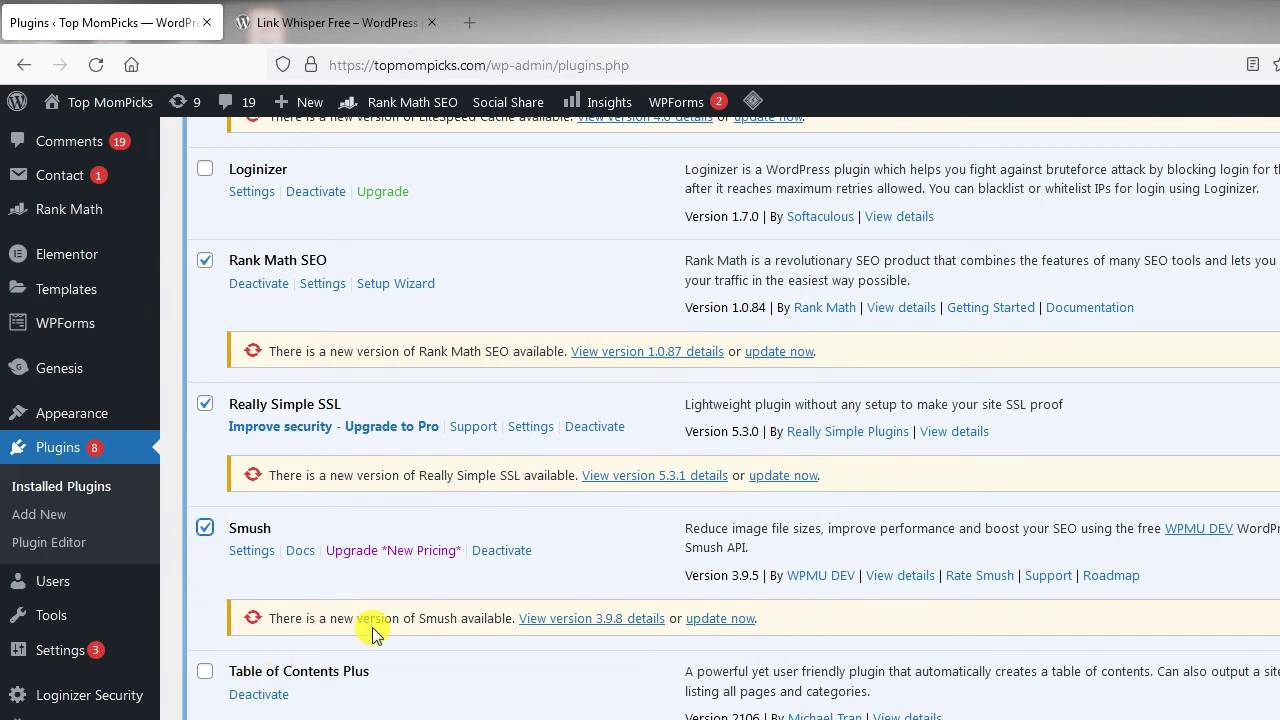
scroll(330, 630, down, 4)
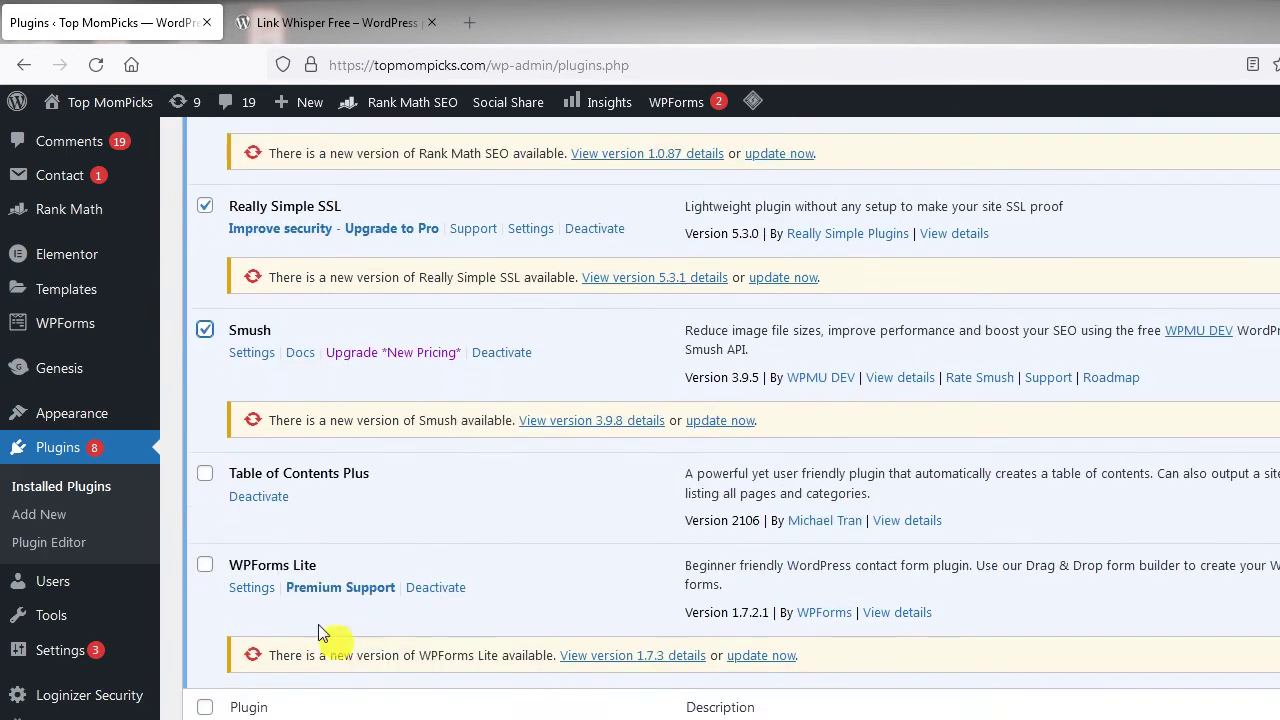
click(205, 565)
scroll(503, 615, up, 4)
scroll(503, 615, up, 8)
scroll(503, 615, up, 10)
- Apply the Update bulk action to the ticked plugins
scroll(503, 612, up, 4)
scroll(503, 612, up, 4)
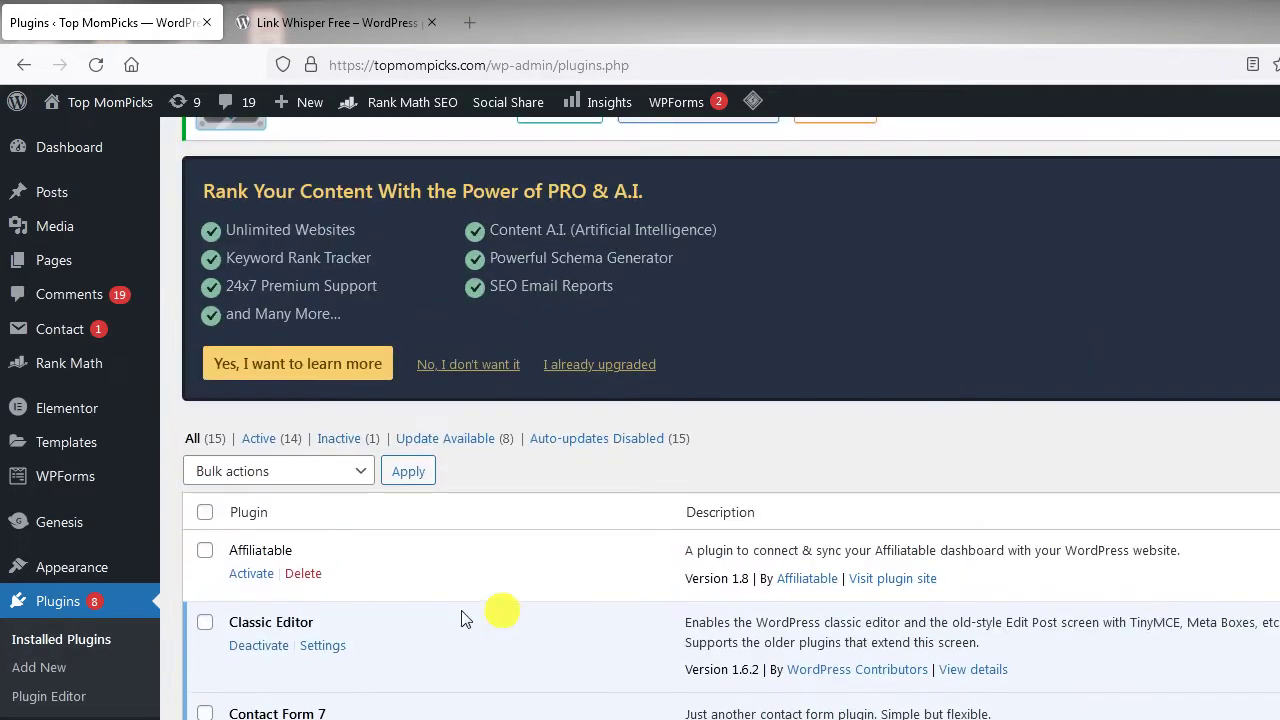
click(356, 478)
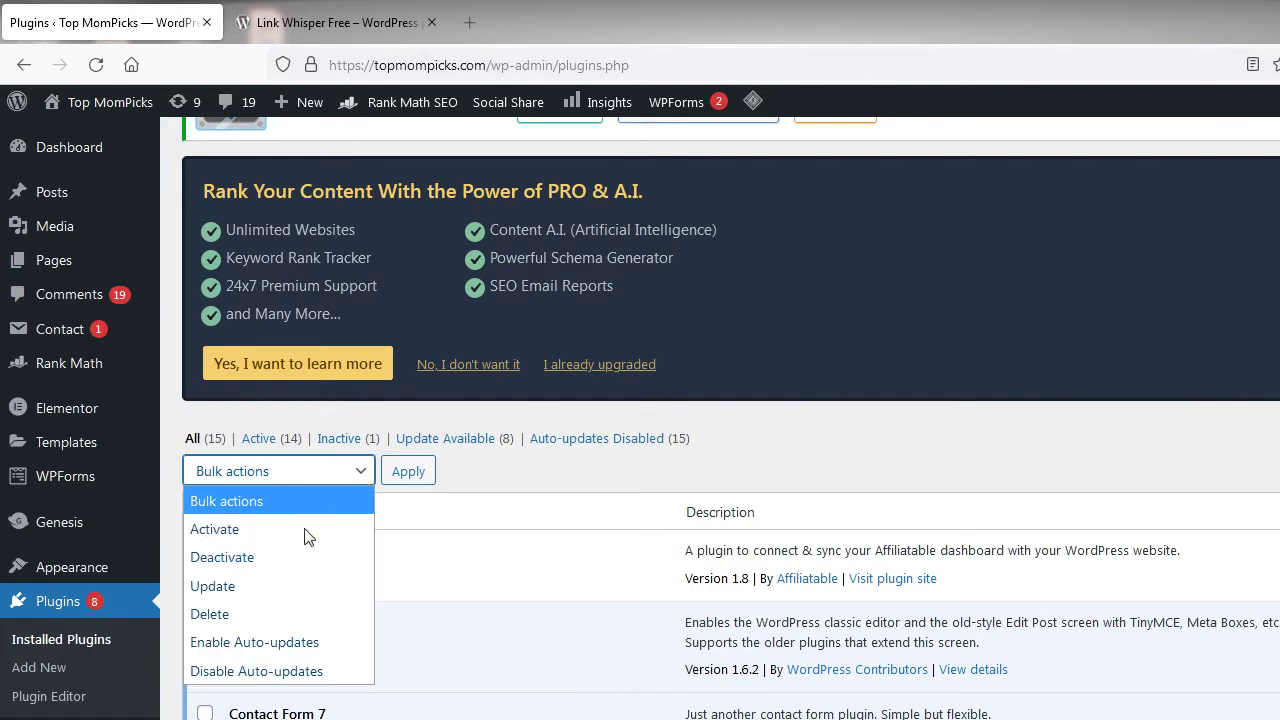
click(215, 586)
click(407, 478)
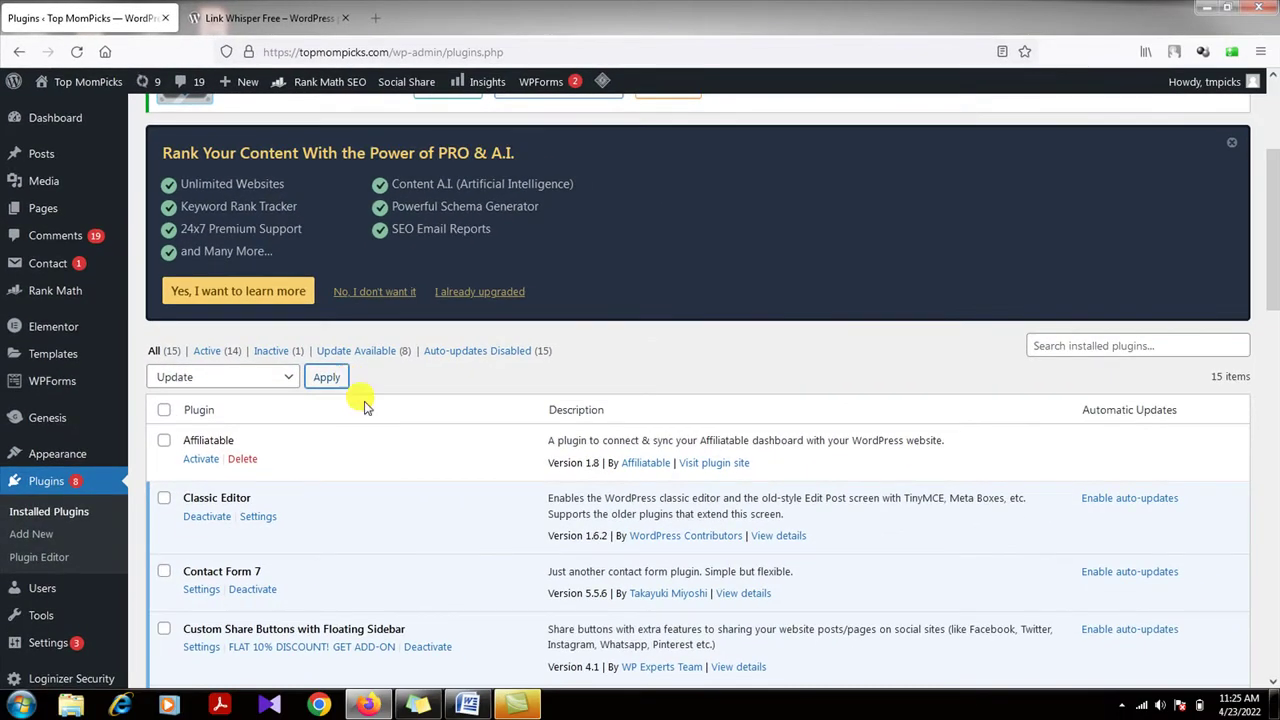
- Follow the bulk update down the list until Rank Math SEO reaches 1.0.87
scroll(366, 417, down, 4)
scroll(370, 420, down, 3)
scroll(368, 420, down, 4)
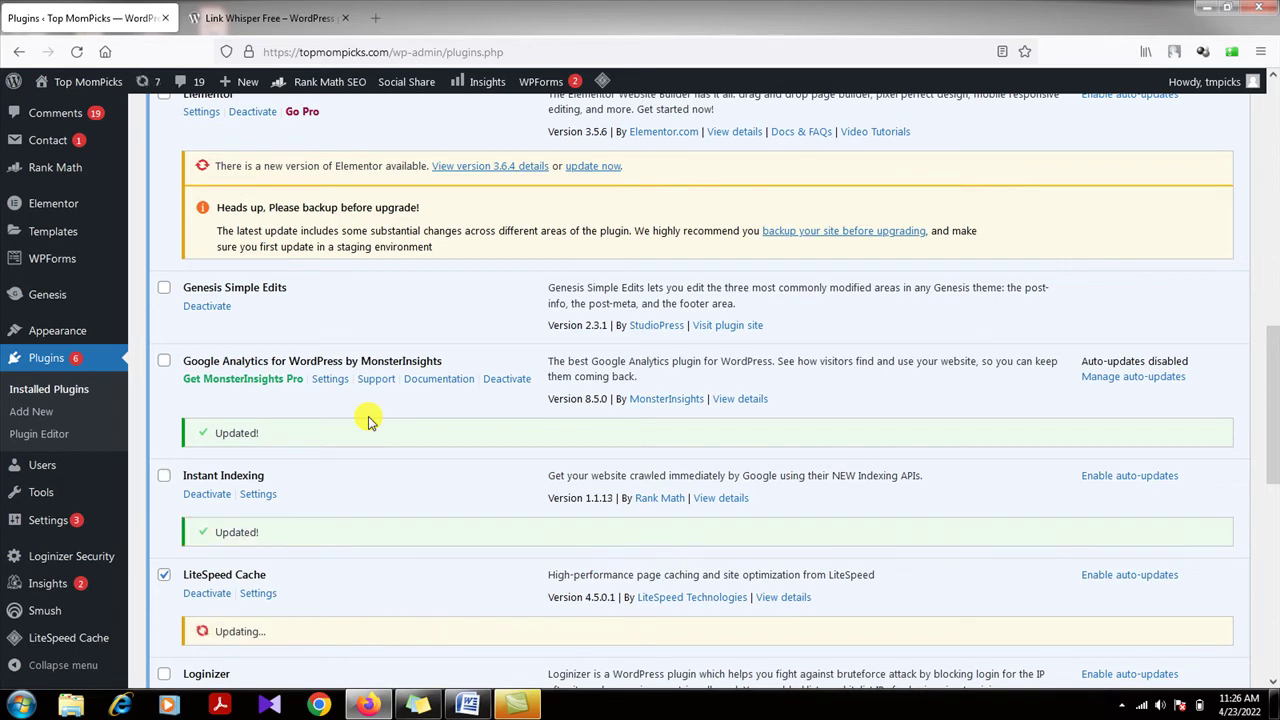
scroll(368, 416, down, 5)
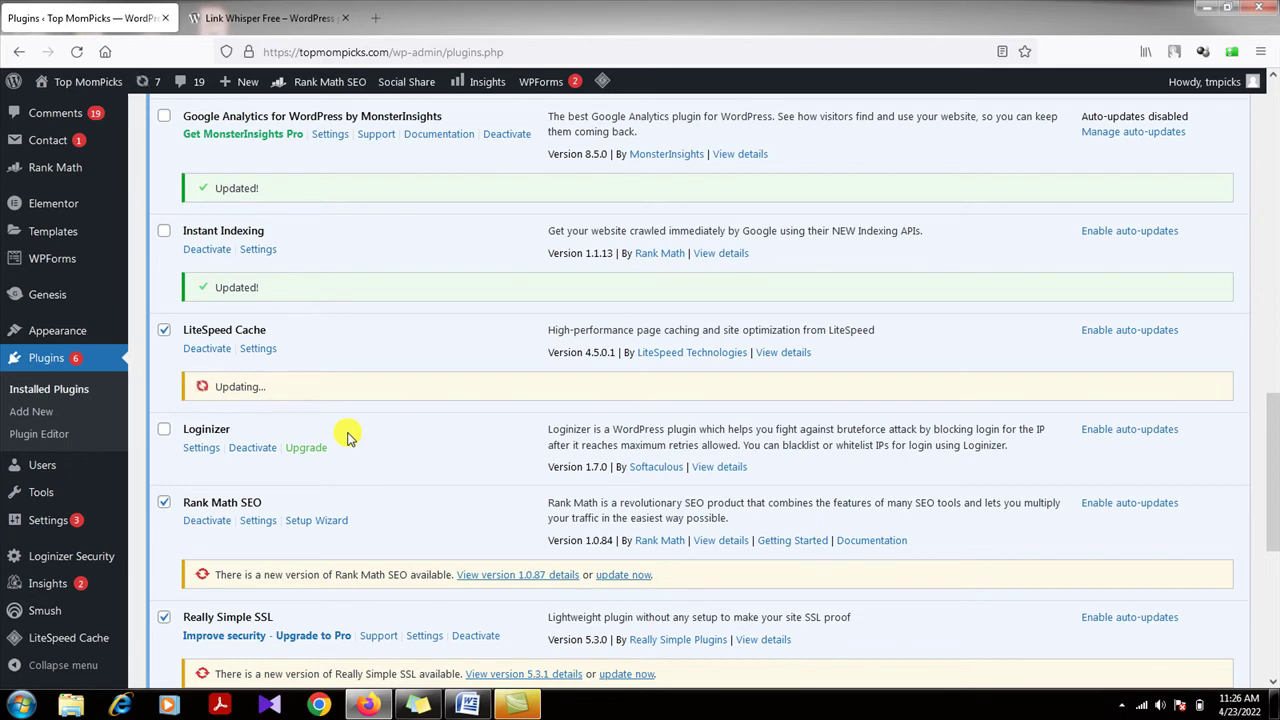
scroll(348, 437, down, 3)
scroll(348, 437, down, 3)
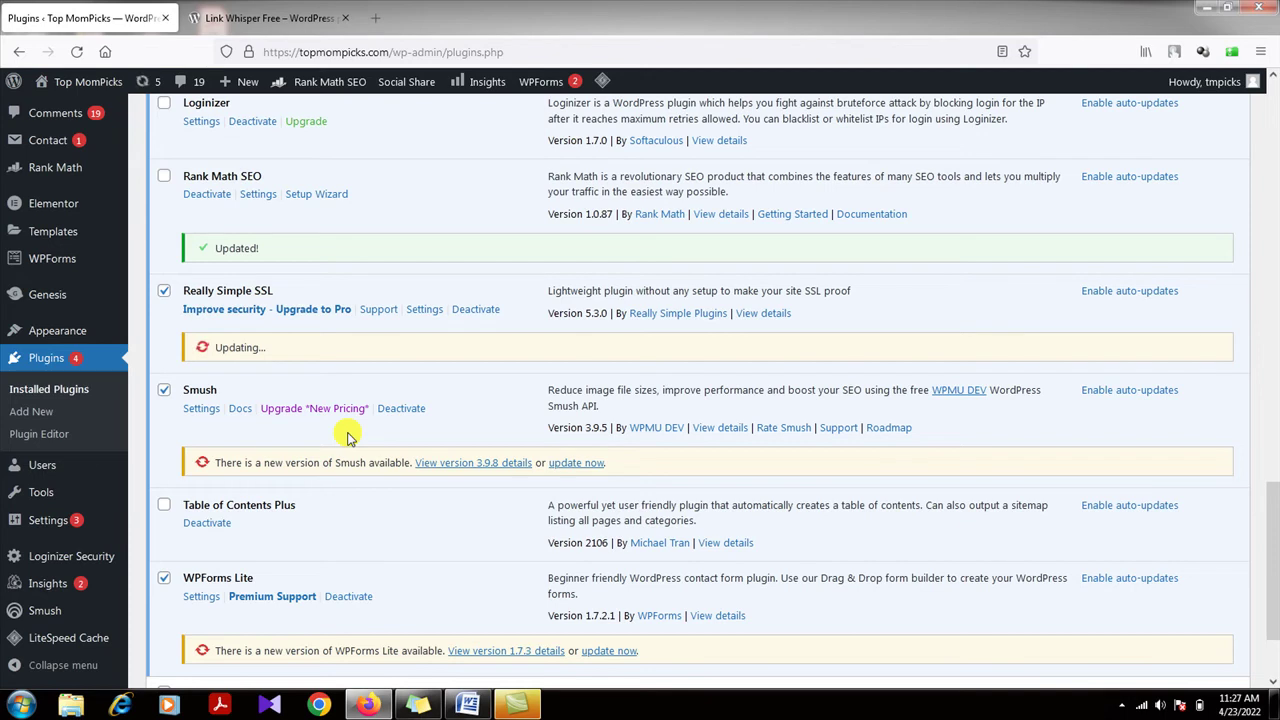
- Scroll back to the top of the plugin list to confirm 7 plugins updated
scroll(348, 437, down, 2)
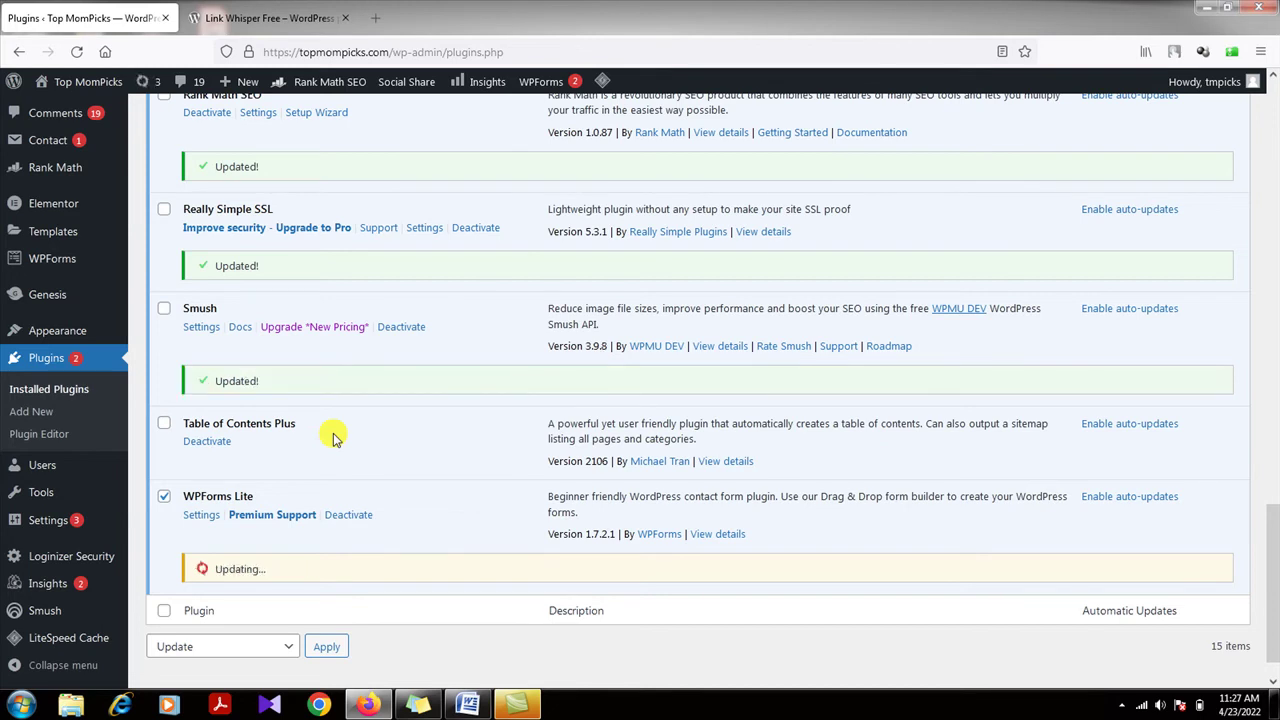
scroll(333, 437, down, 1)
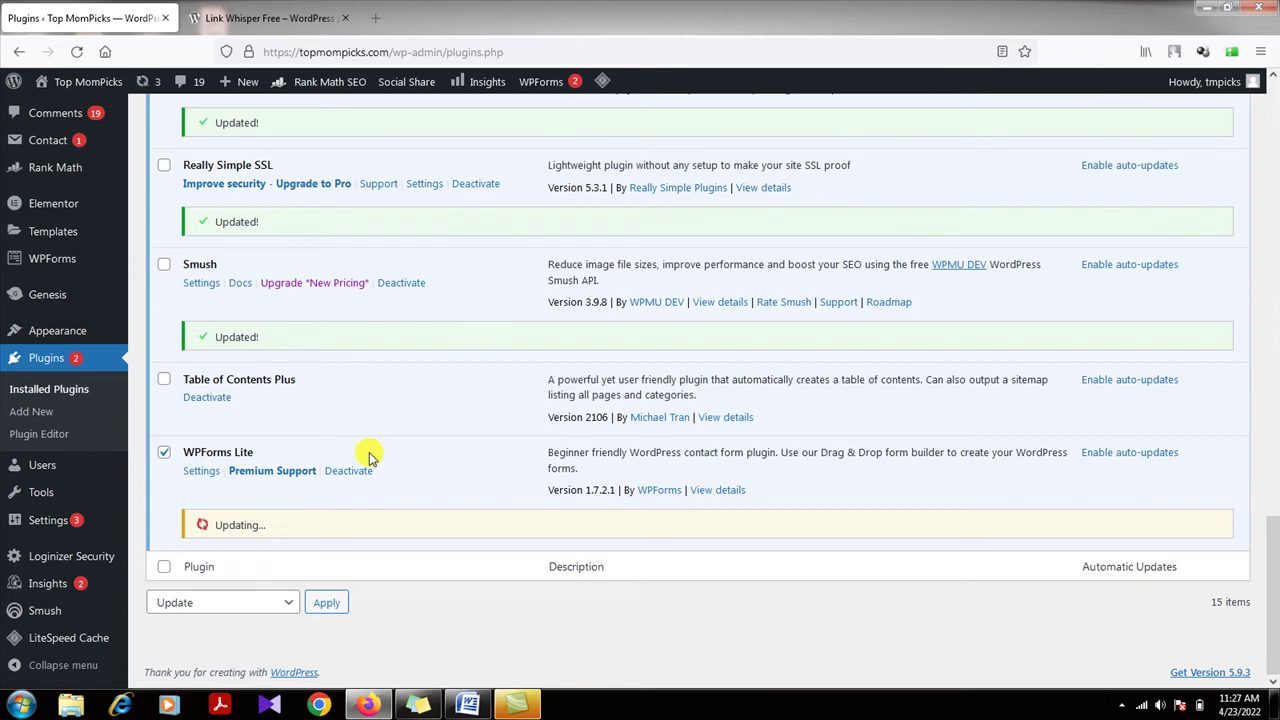
scroll(368, 456, up, 2)
scroll(368, 456, up, 1)
scroll(368, 456, down, 5)
scroll(368, 456, up, 1)
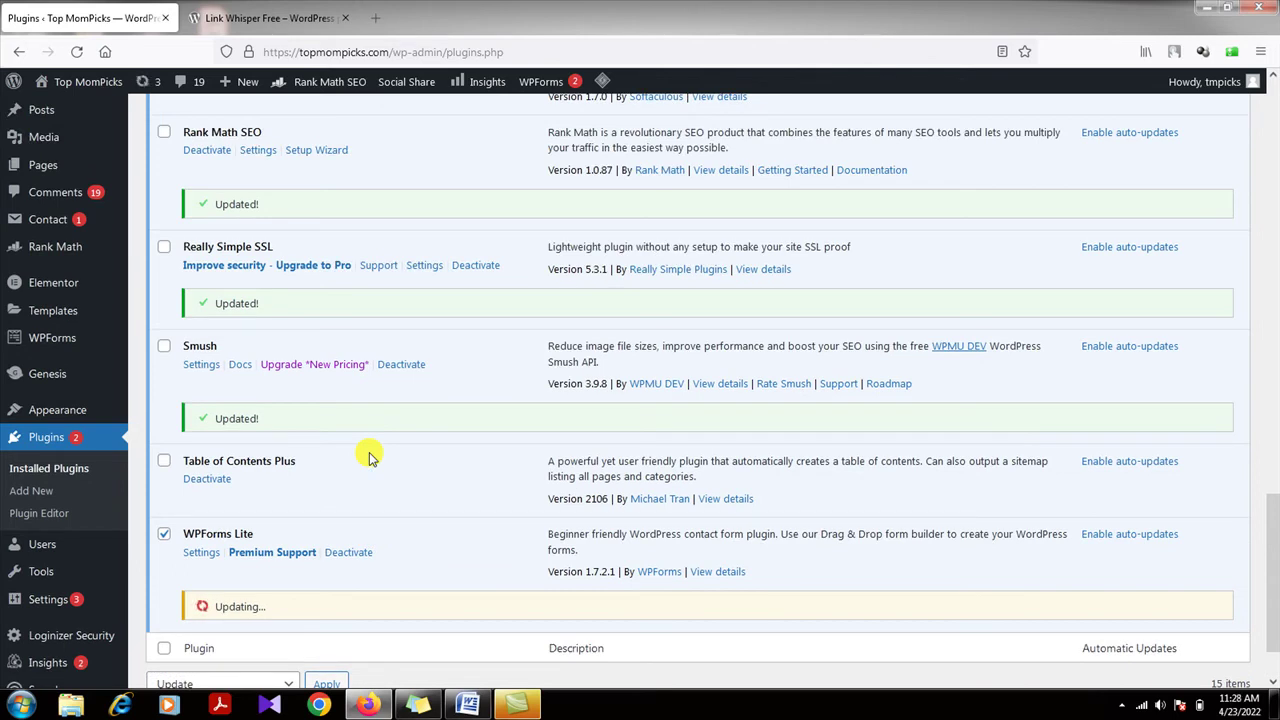
scroll(368, 456, up, 1)
scroll(368, 456, down, 2)
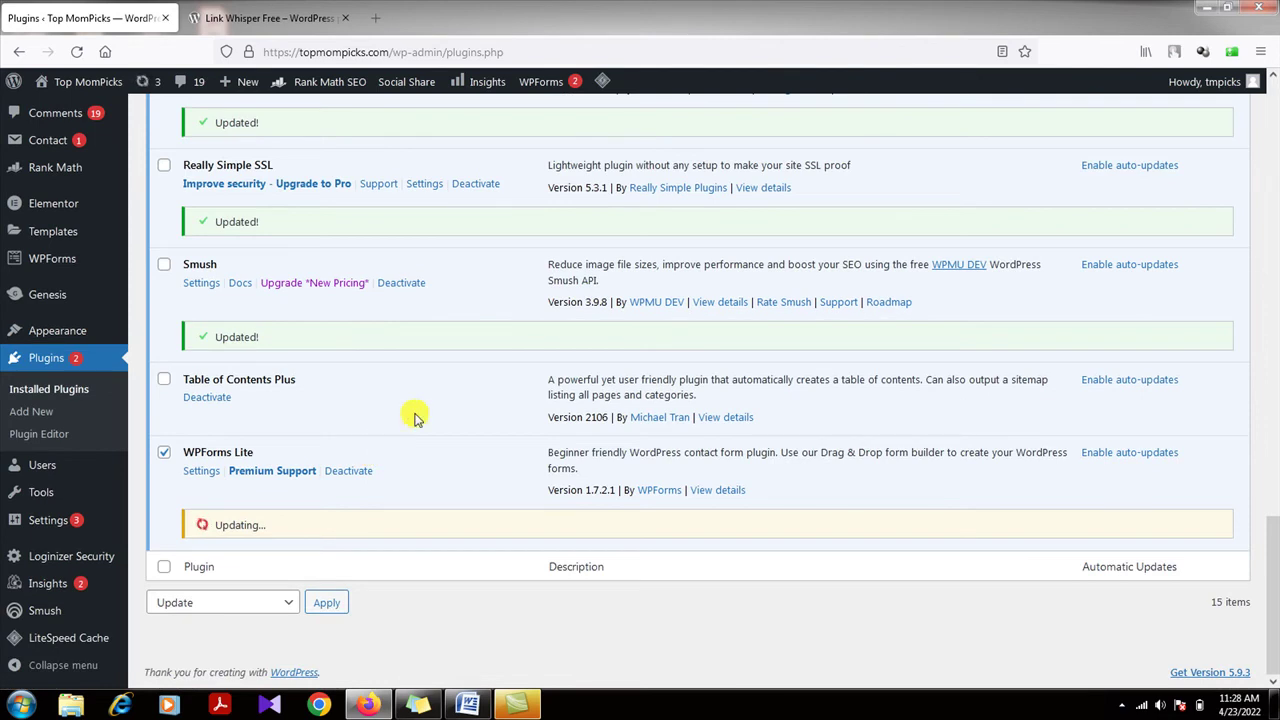
scroll(416, 418, up, 3)
scroll(414, 414, up, 8)
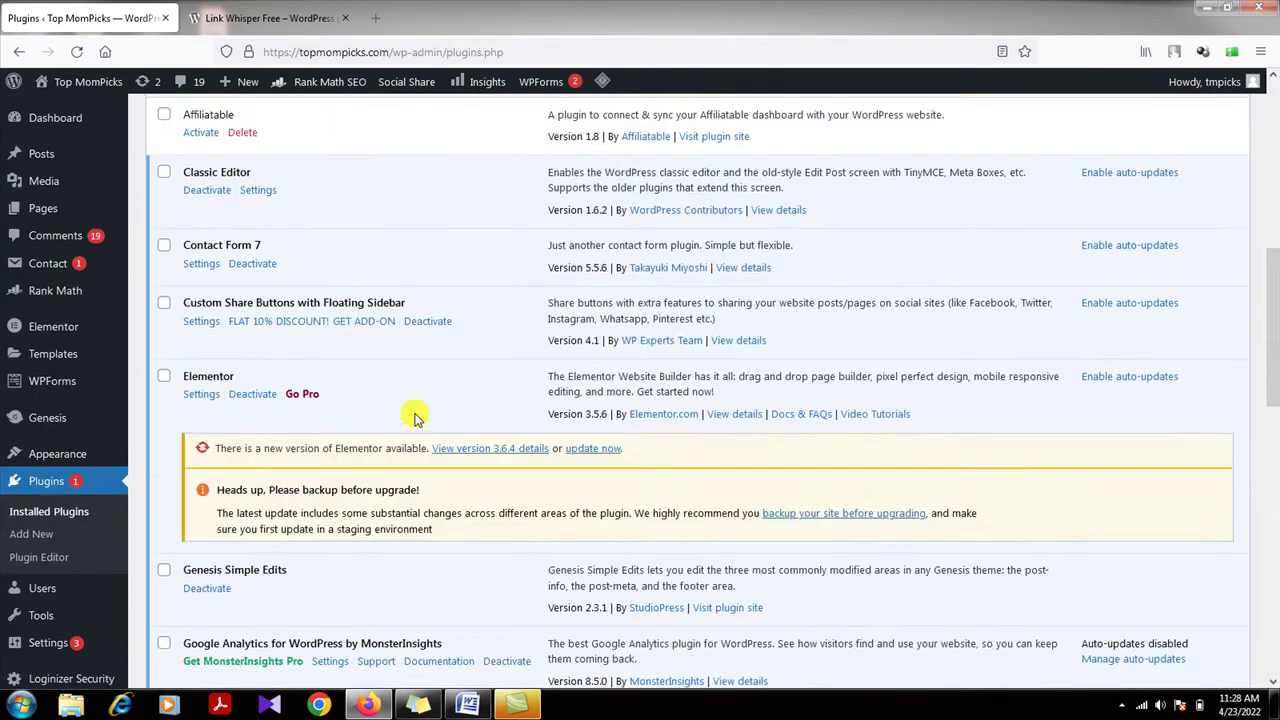
scroll(414, 414, up, 5)
scroll(414, 414, up, 1)
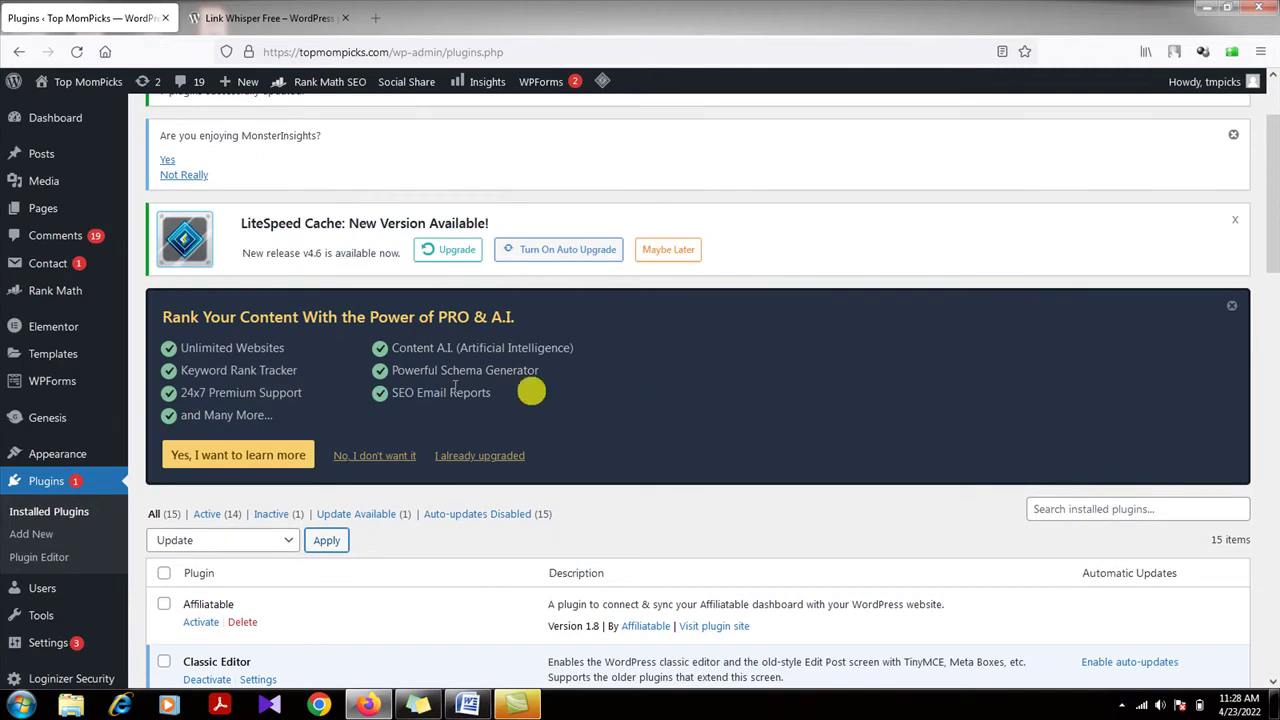
scroll(433, 374, down, 2)
scroll(445, 388, down, 1)
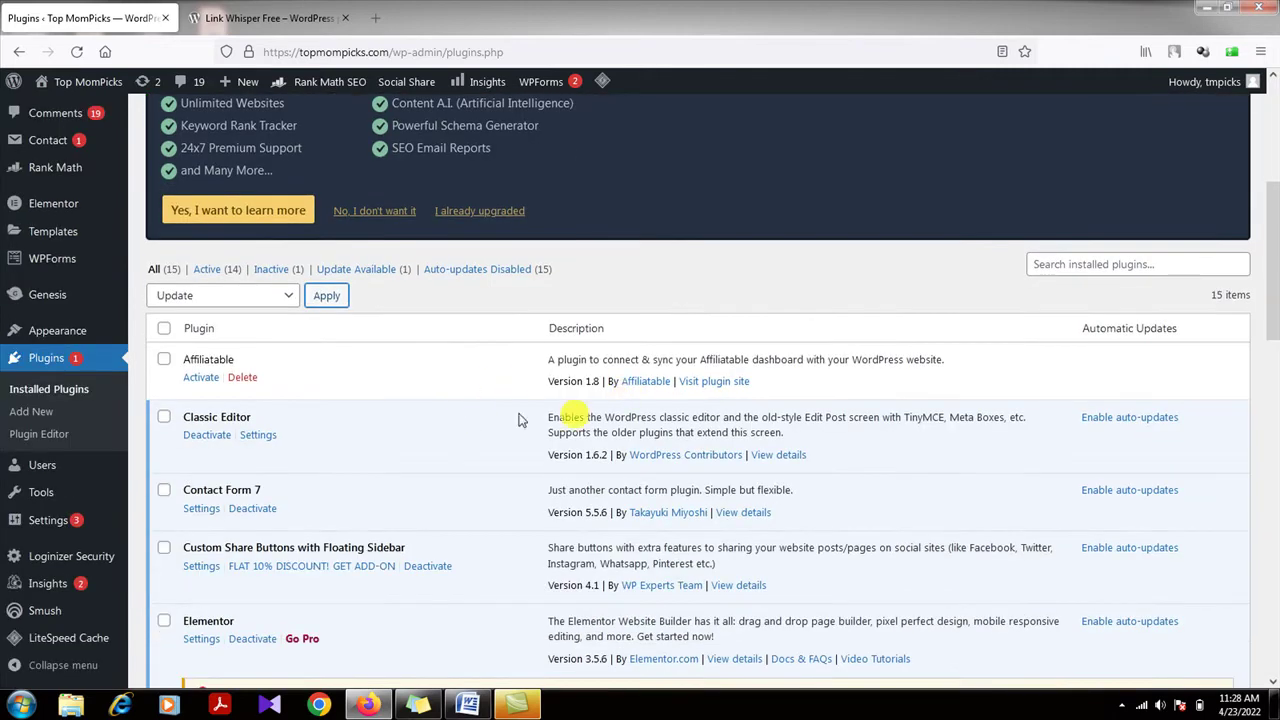
scroll(501, 416, up, 2)
scroll(503, 418, up, 2)
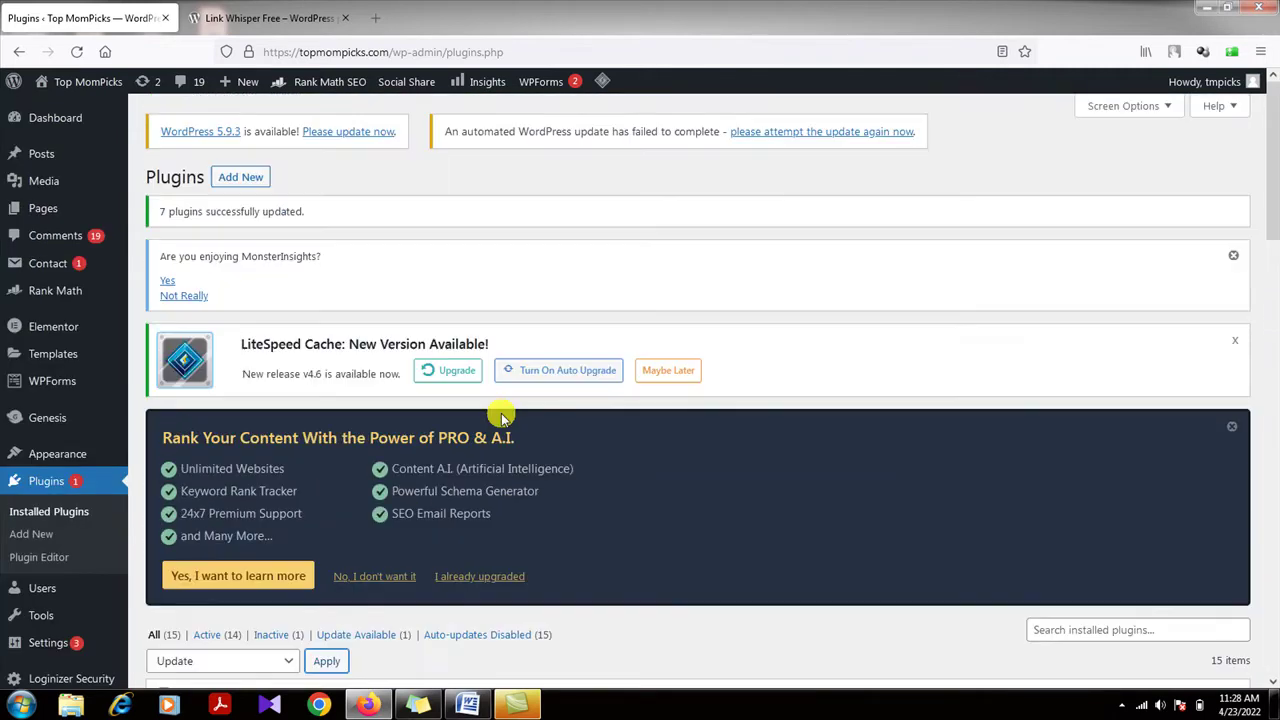
- Search the Add Plugins directory for 'link whisper'
click(240, 182)
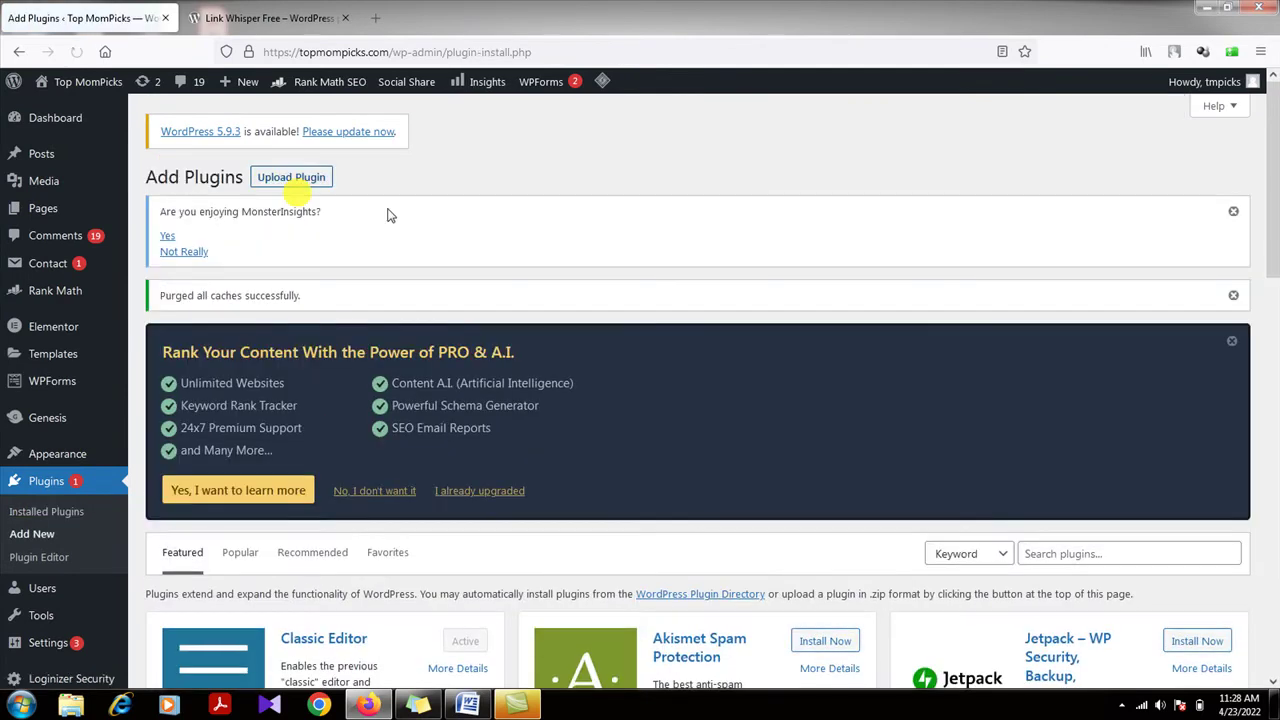
scroll(666, 346, down, 3)
scroll(668, 350, down, 2)
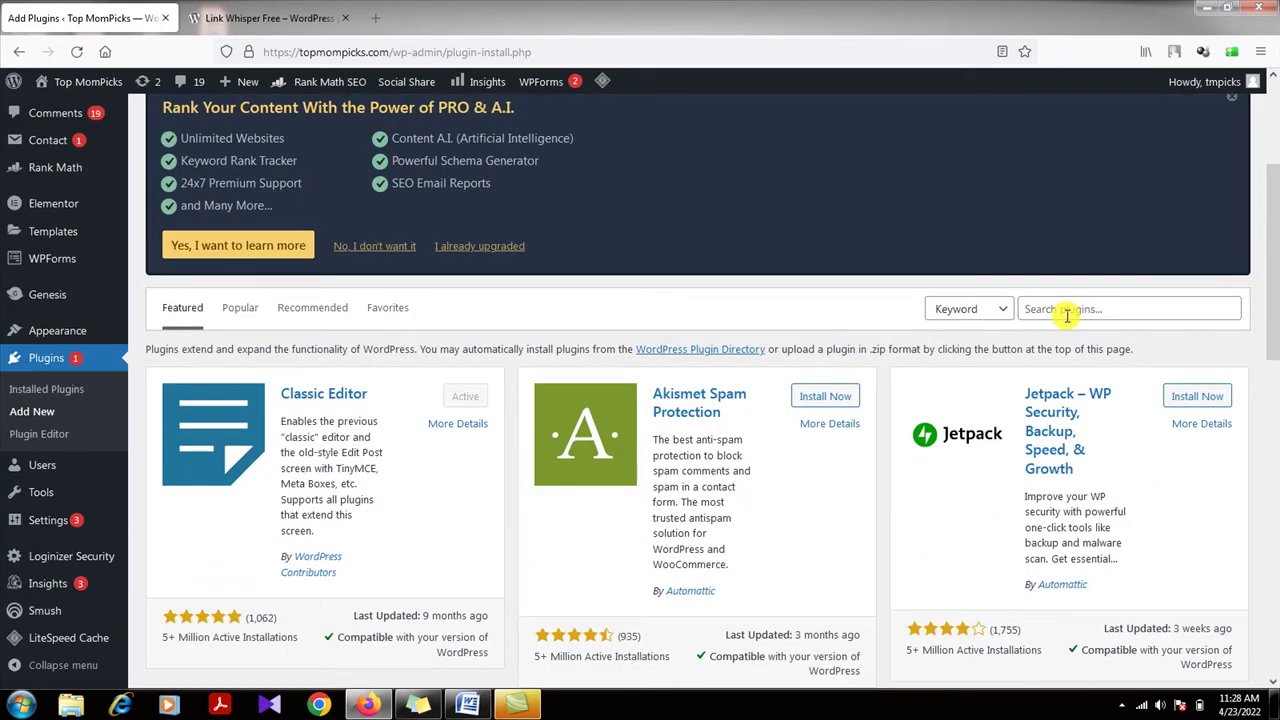
click(1067, 314)
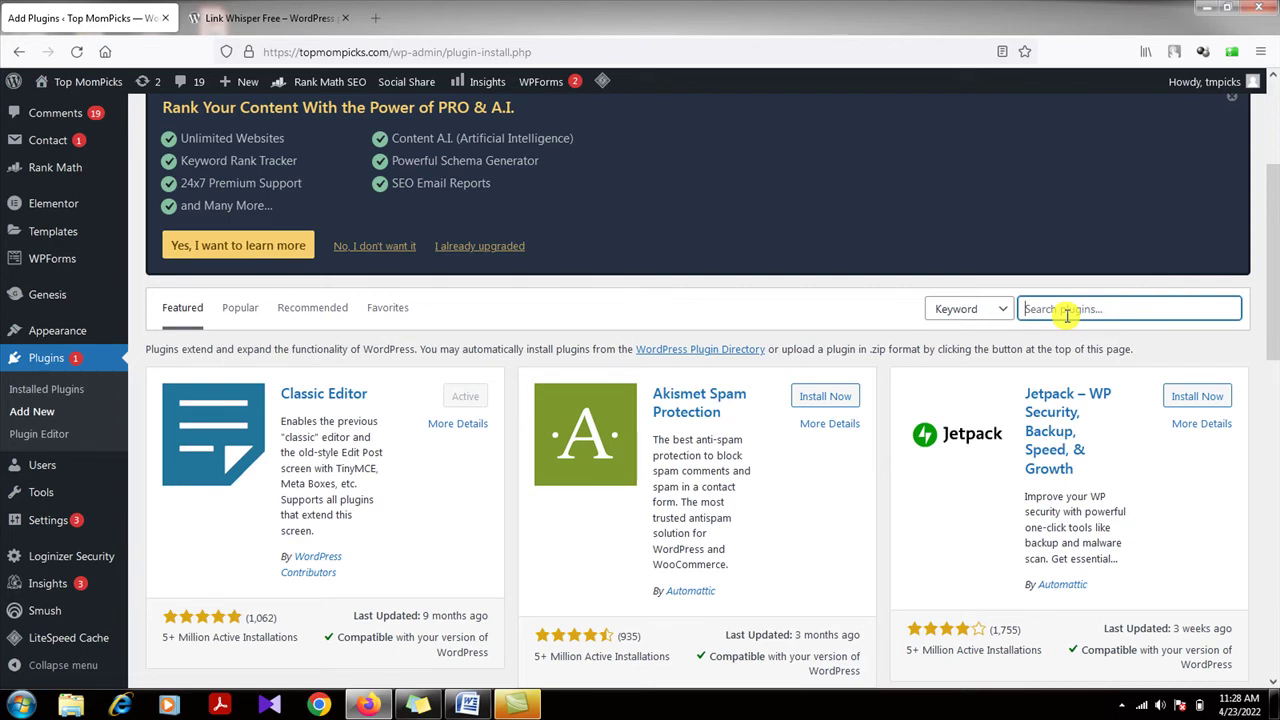
text(link whisper)
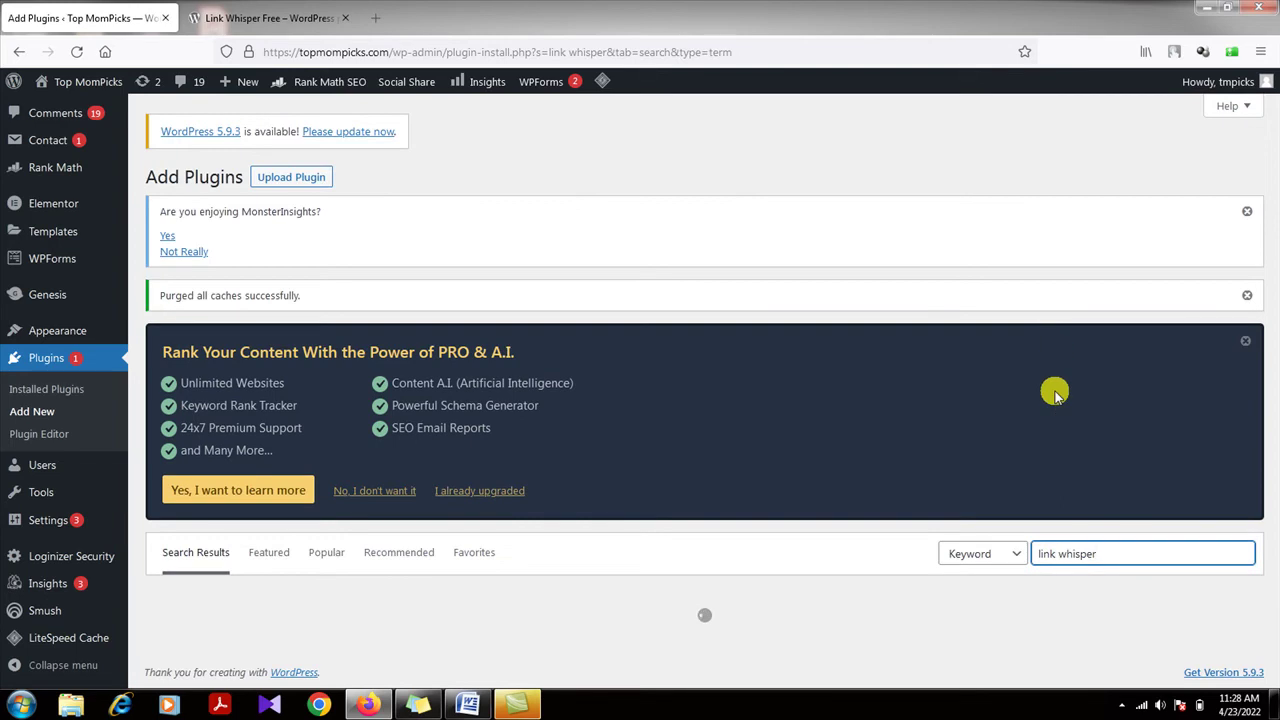
scroll(1055, 393, down, 3)
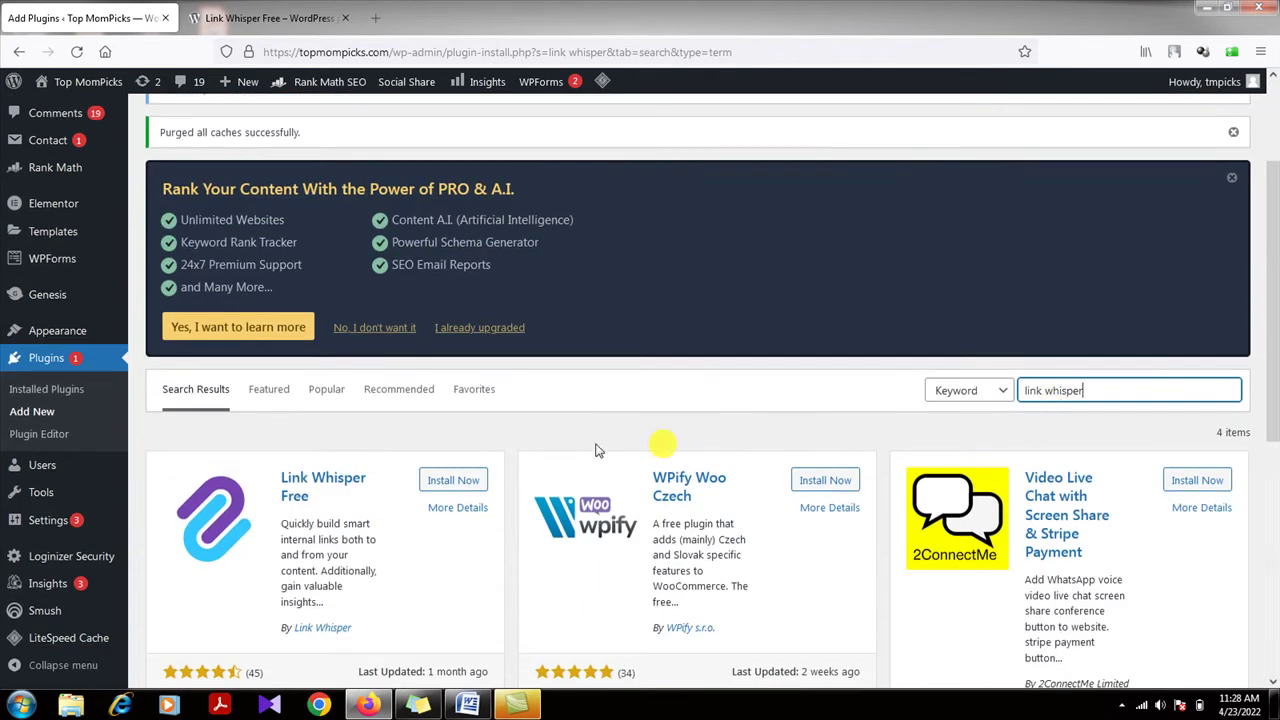
scroll(530, 450, down, 2)
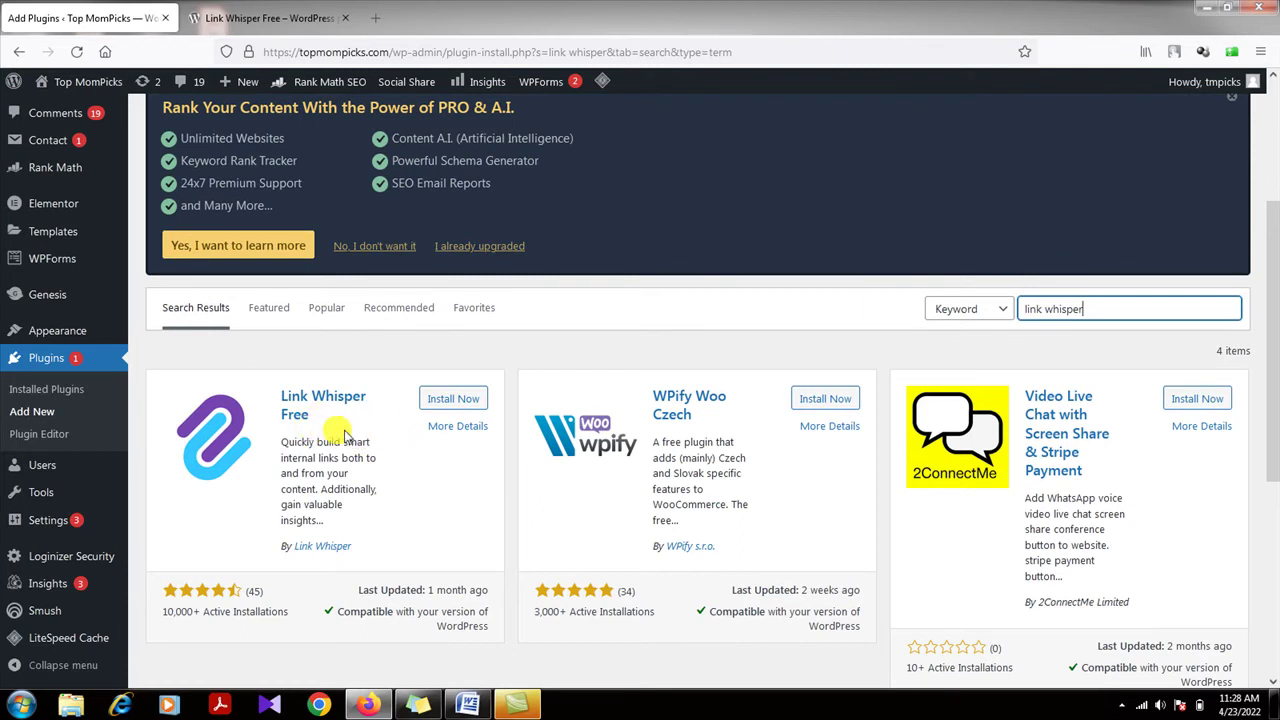
scroll(378, 441, down, 1)
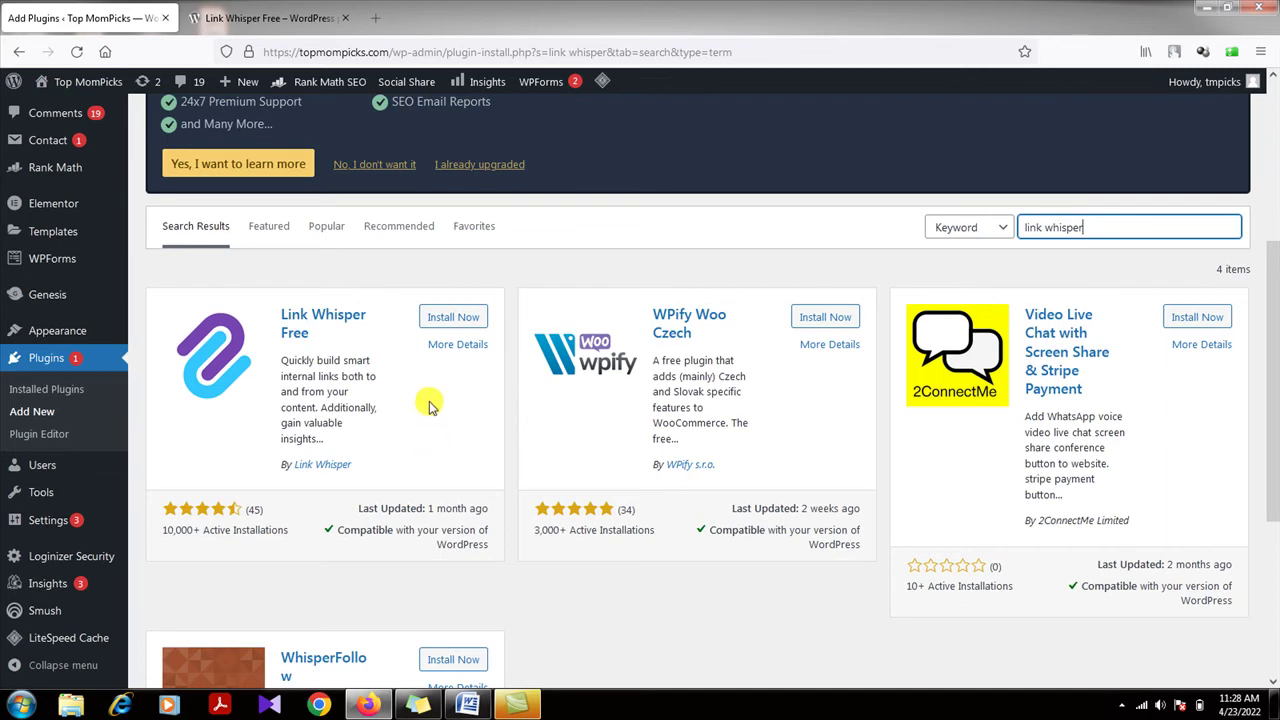
scroll(428, 400, up, 1)
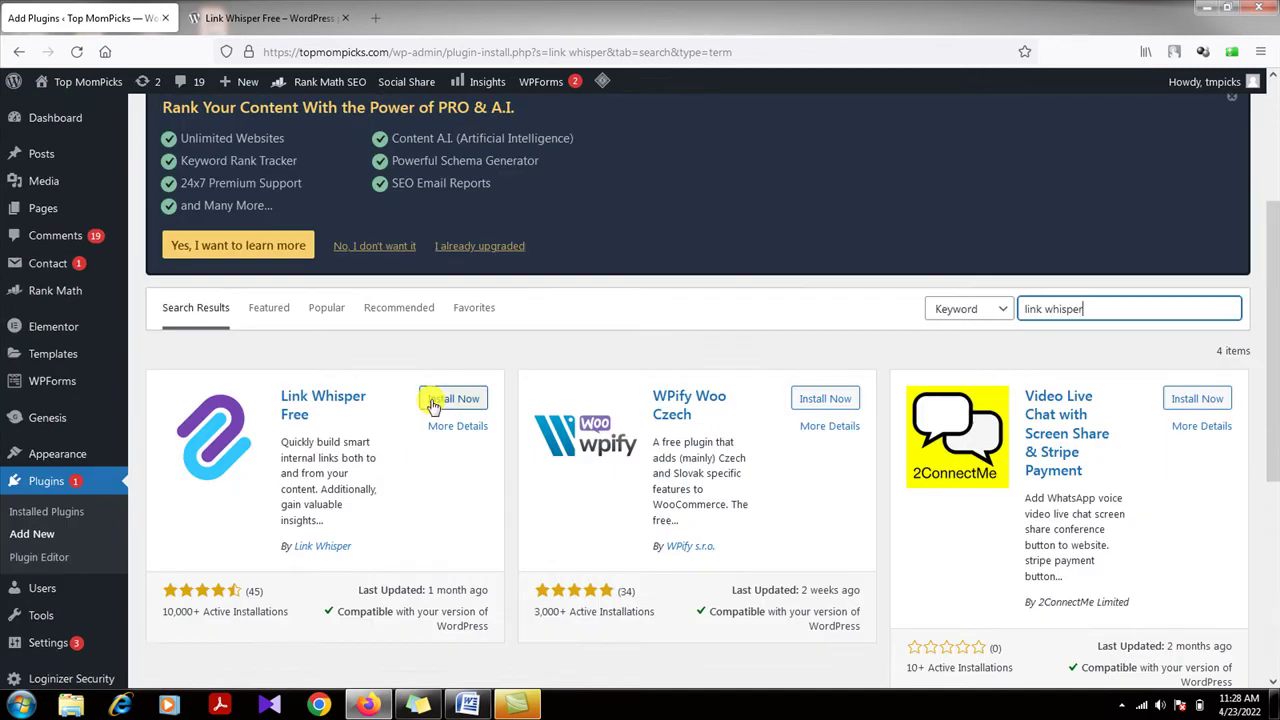
- Install and activate the Link Whisper Free plugin
click(462, 401)
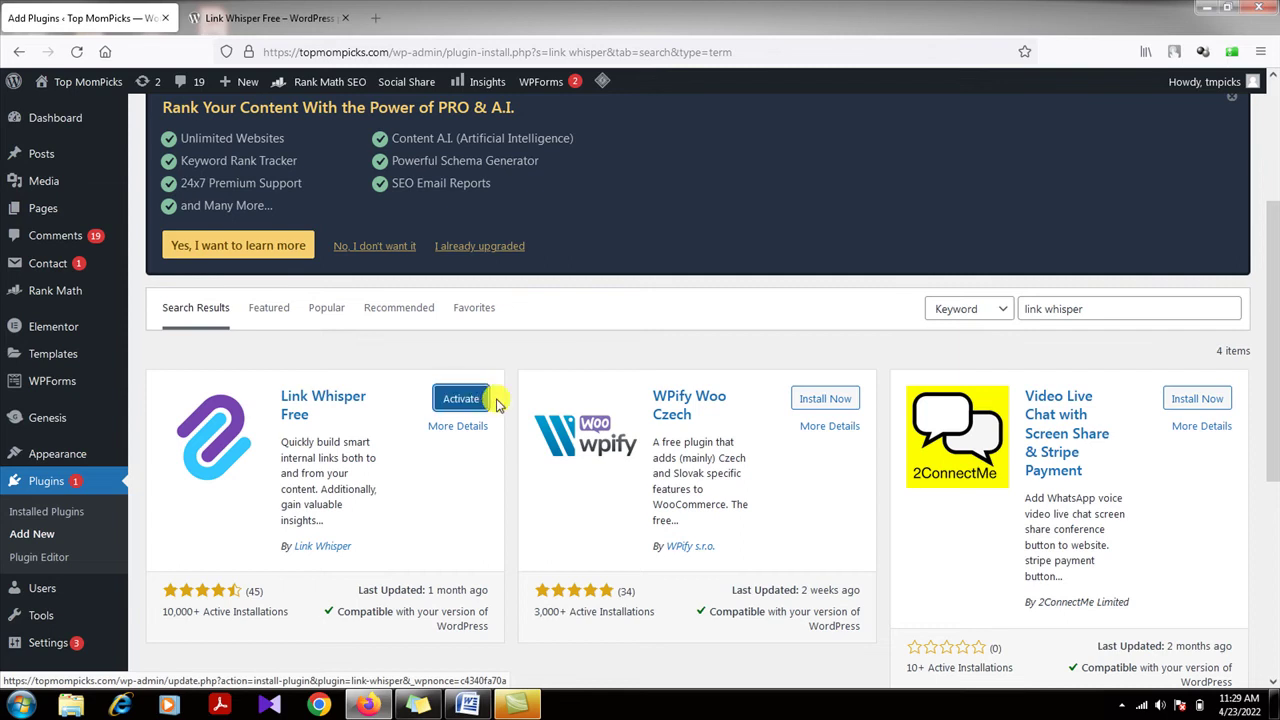
click(461, 403)
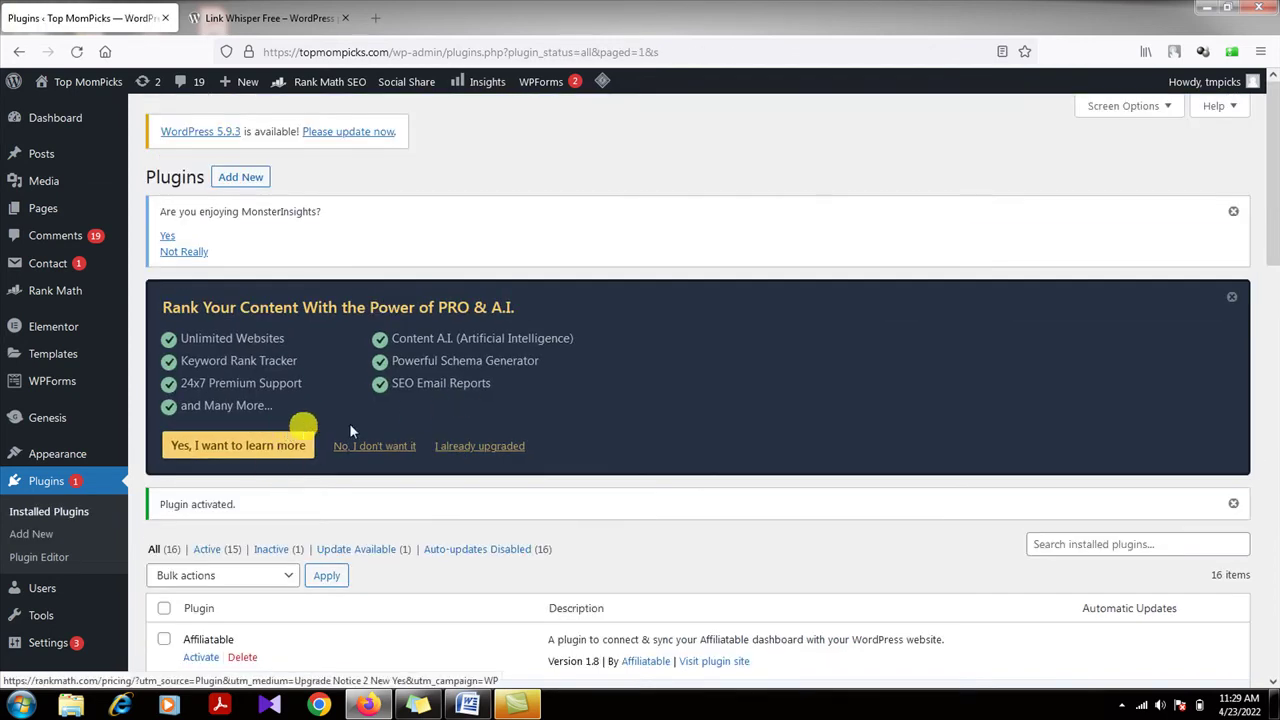
scroll(354, 428, down, 4)
scroll(340, 428, down, 4)
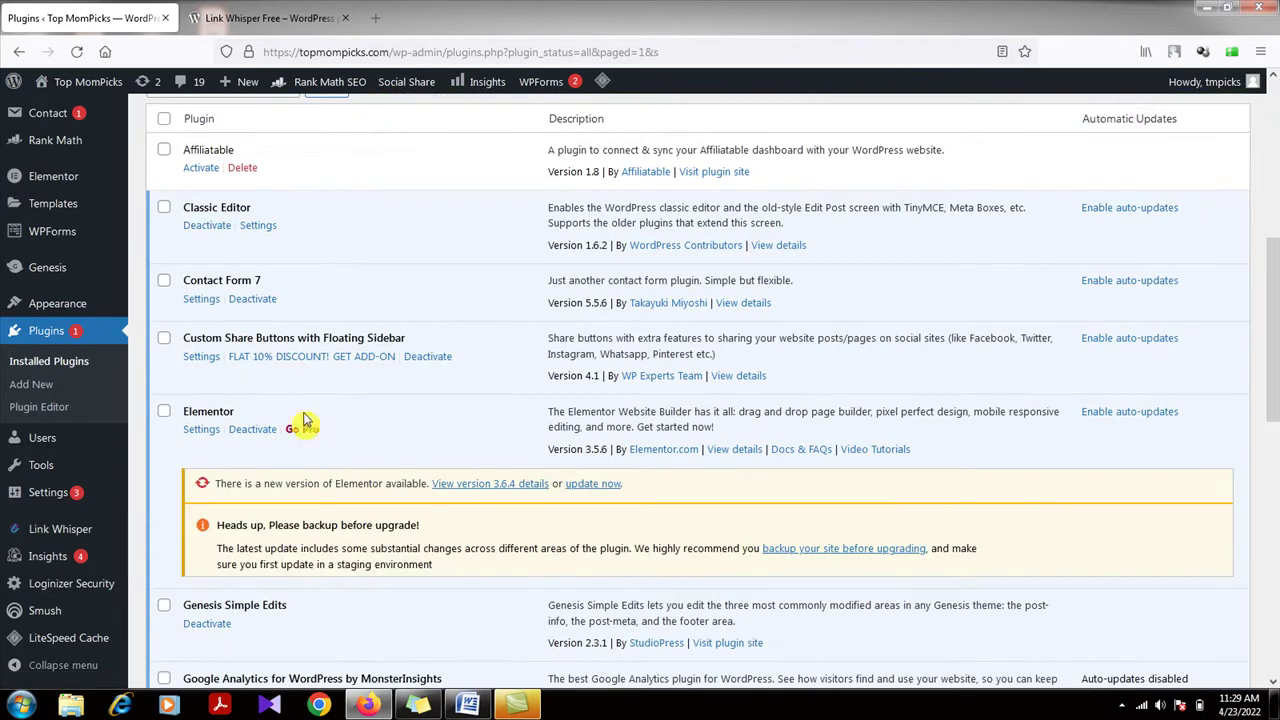
scroll(300, 405, down, 2)
scroll(266, 437, down, 2)
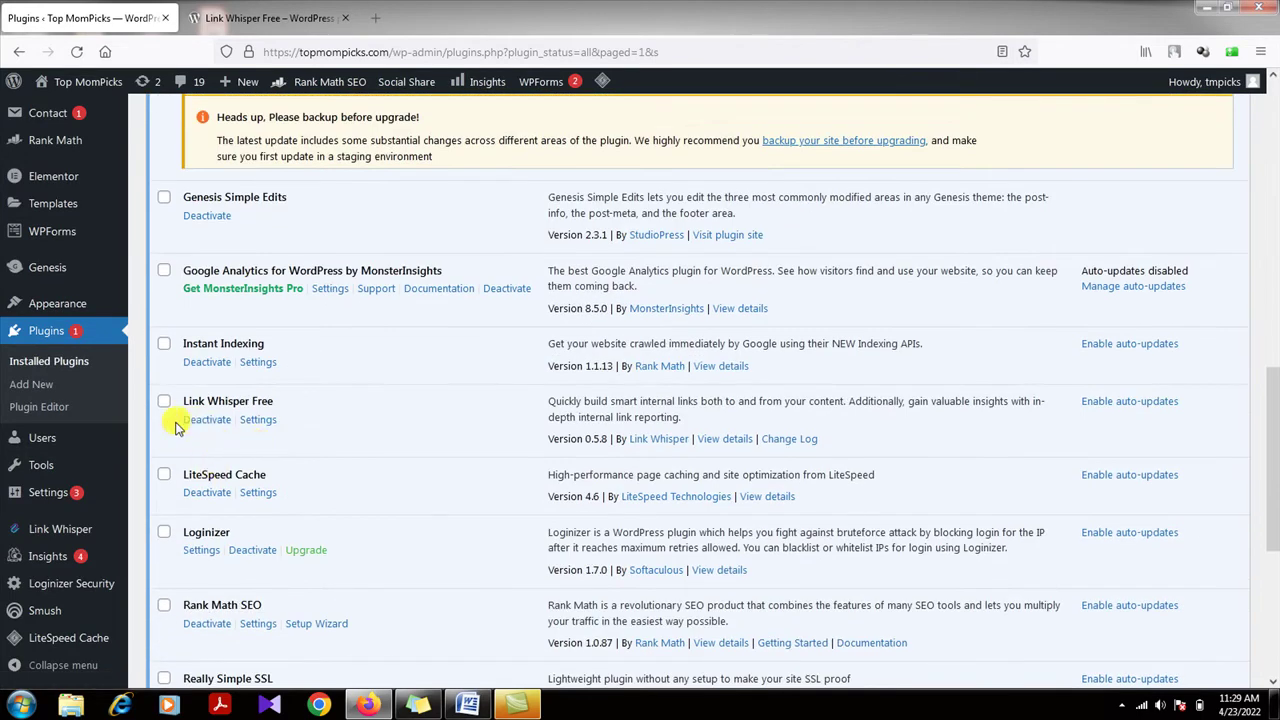
- In Link Whisper settings, keep link creation enabled for pages
click(258, 420)
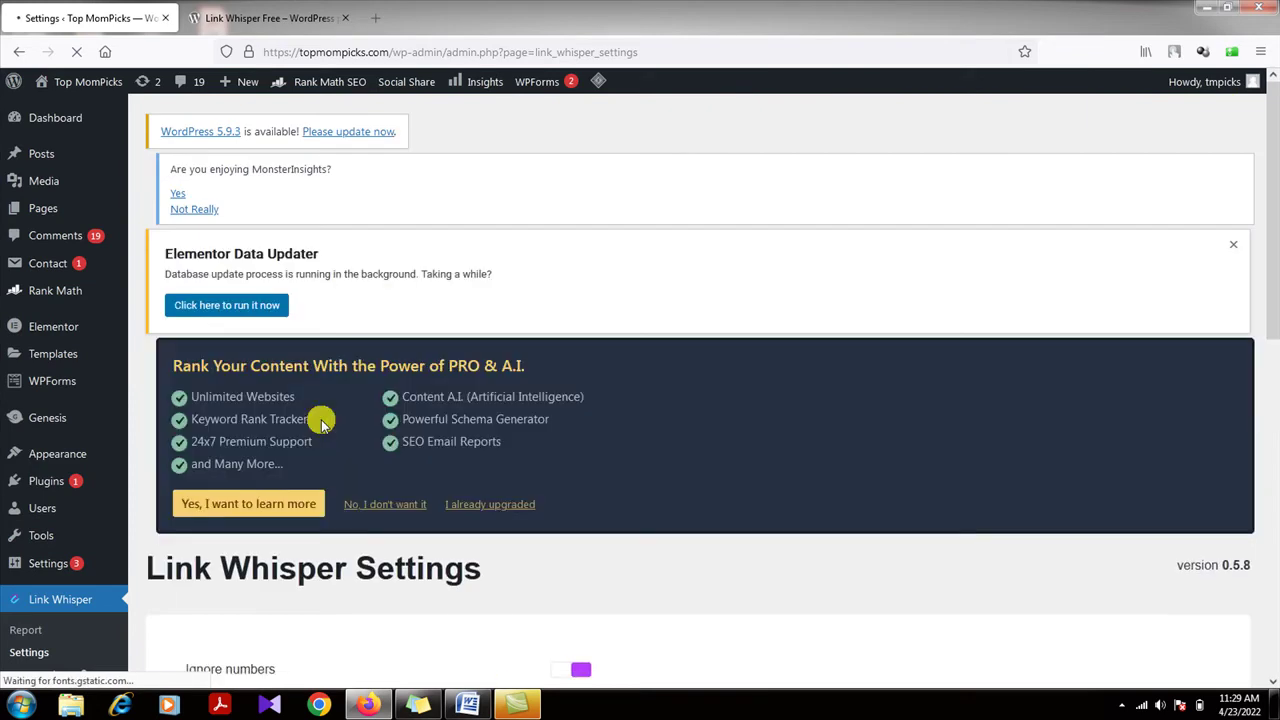
scroll(394, 418, down, 2)
scroll(396, 422, down, 3)
scroll(345, 420, down, 2)
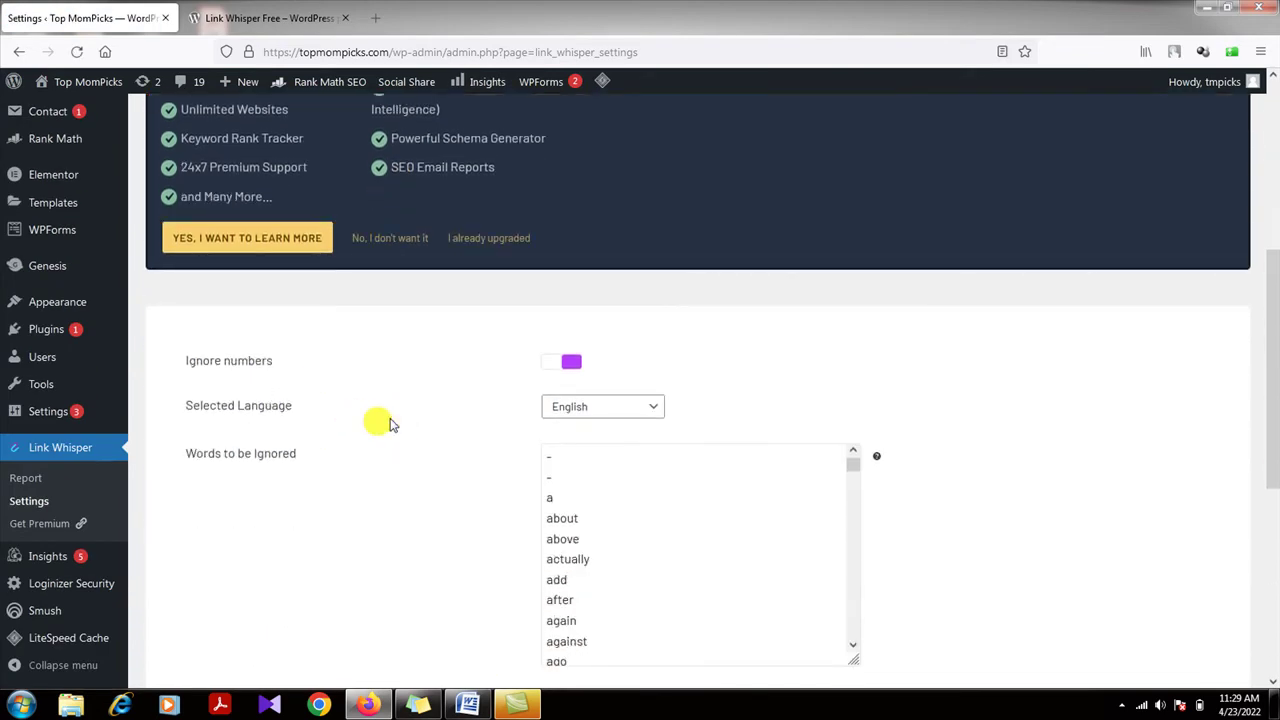
scroll(396, 420, down, 2)
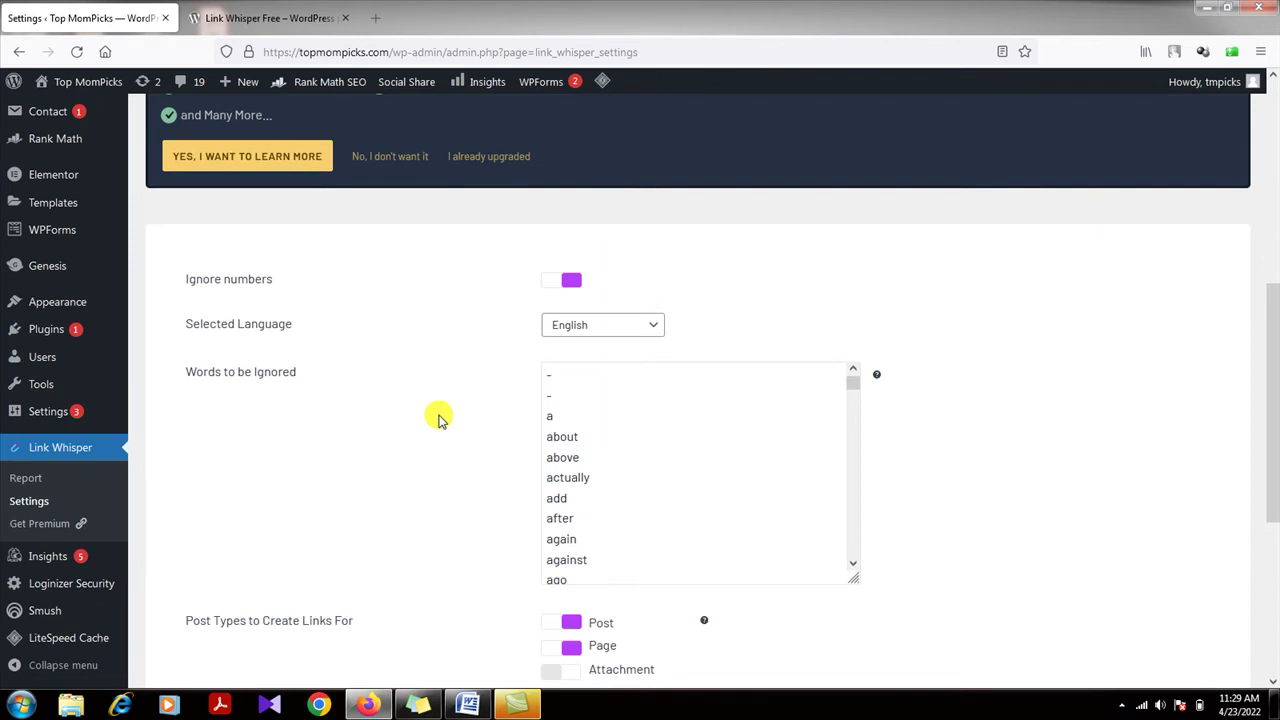
scroll(437, 418, down, 1)
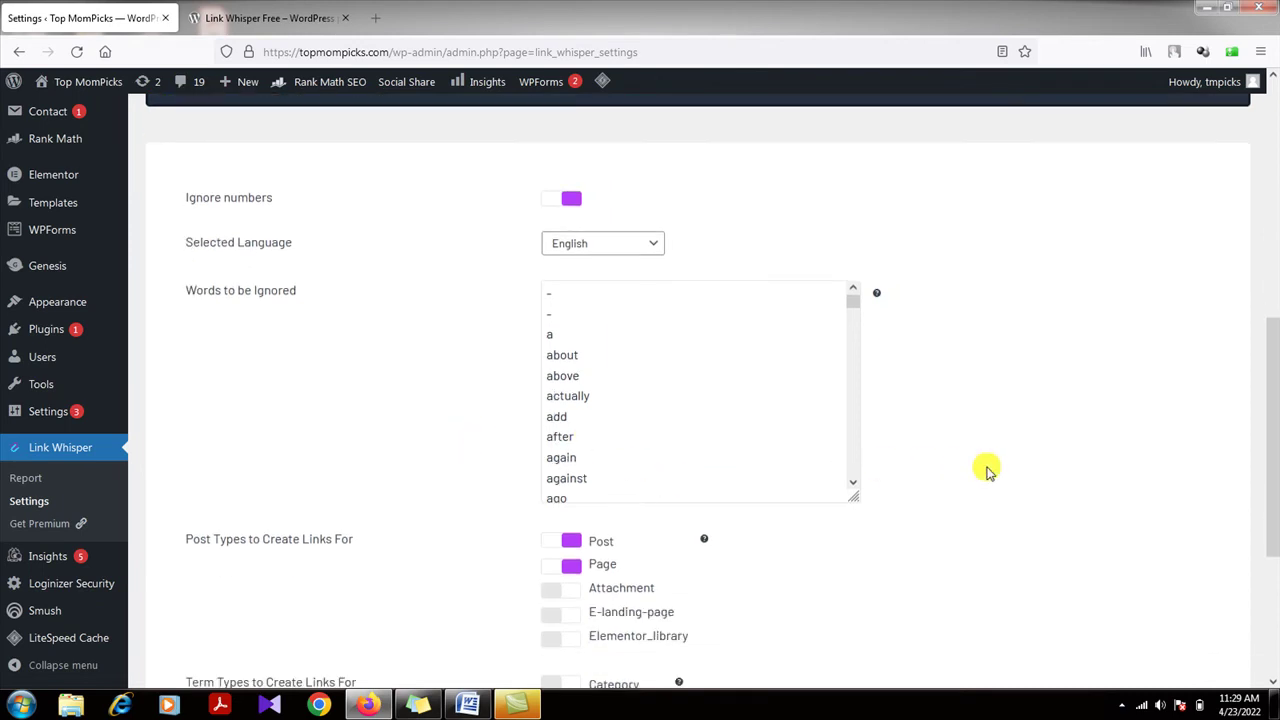
scroll(922, 440, down, 1)
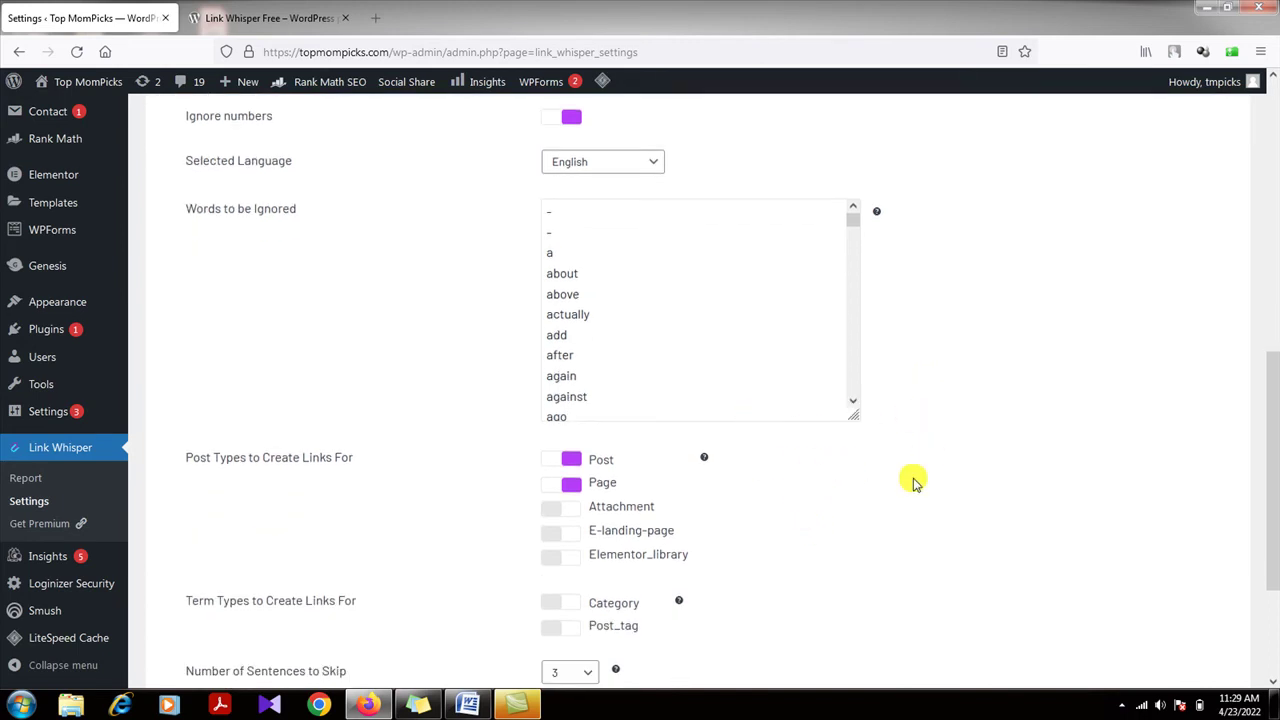
scroll(906, 478, down, 1)
scroll(480, 465, down, 1)
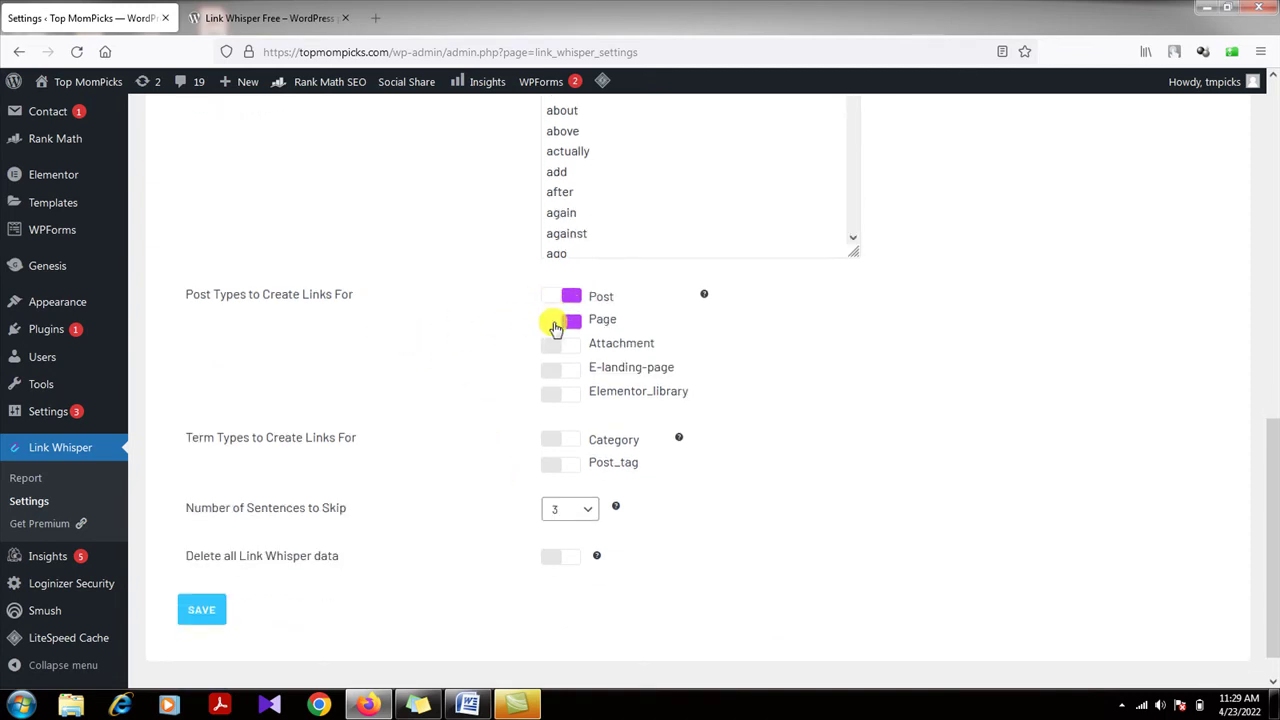
click(555, 324)
click(578, 325)
- Keep sentences to skip at 3 and save the Link Whisper settings
scroll(686, 455, down, 1)
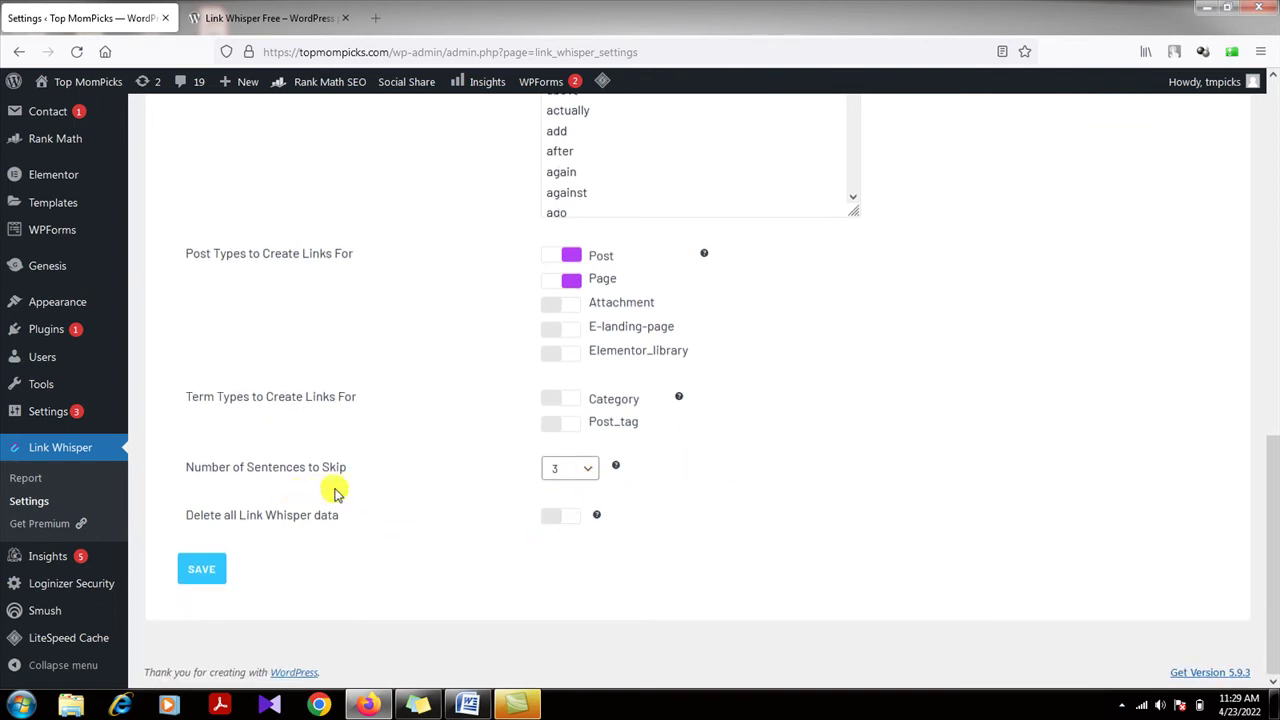
click(592, 475)
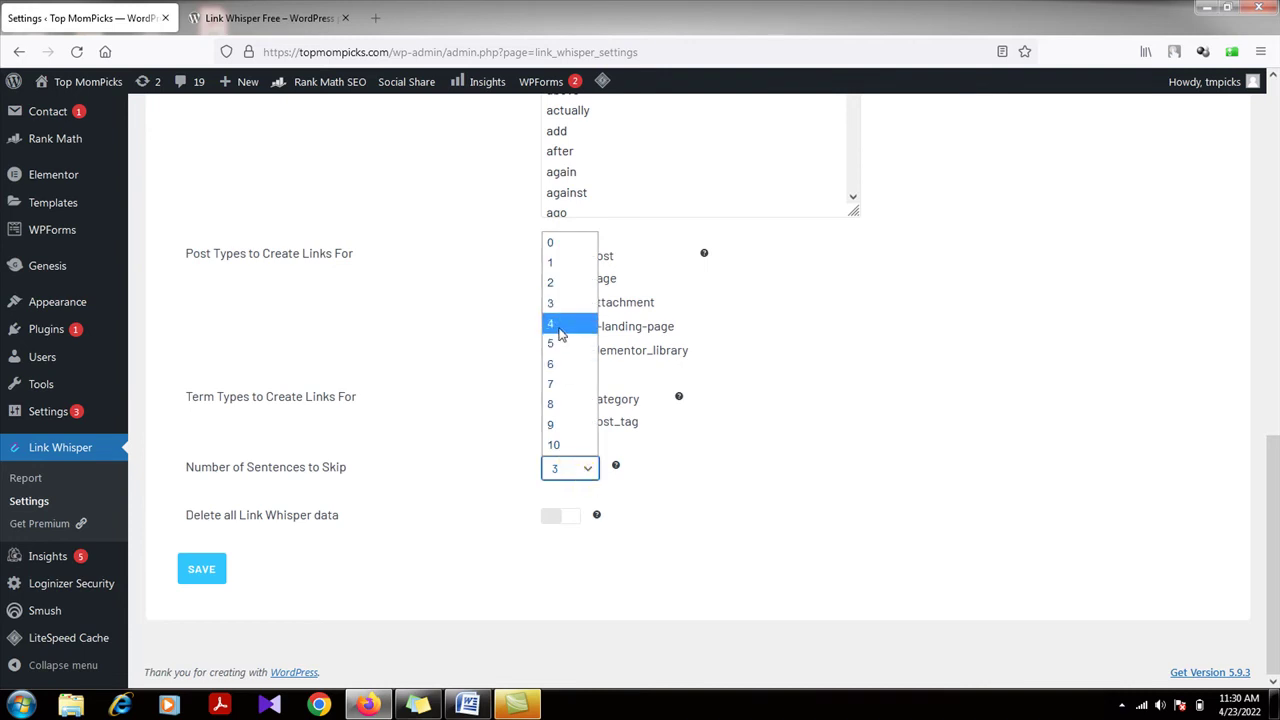
click(558, 325)
click(589, 470)
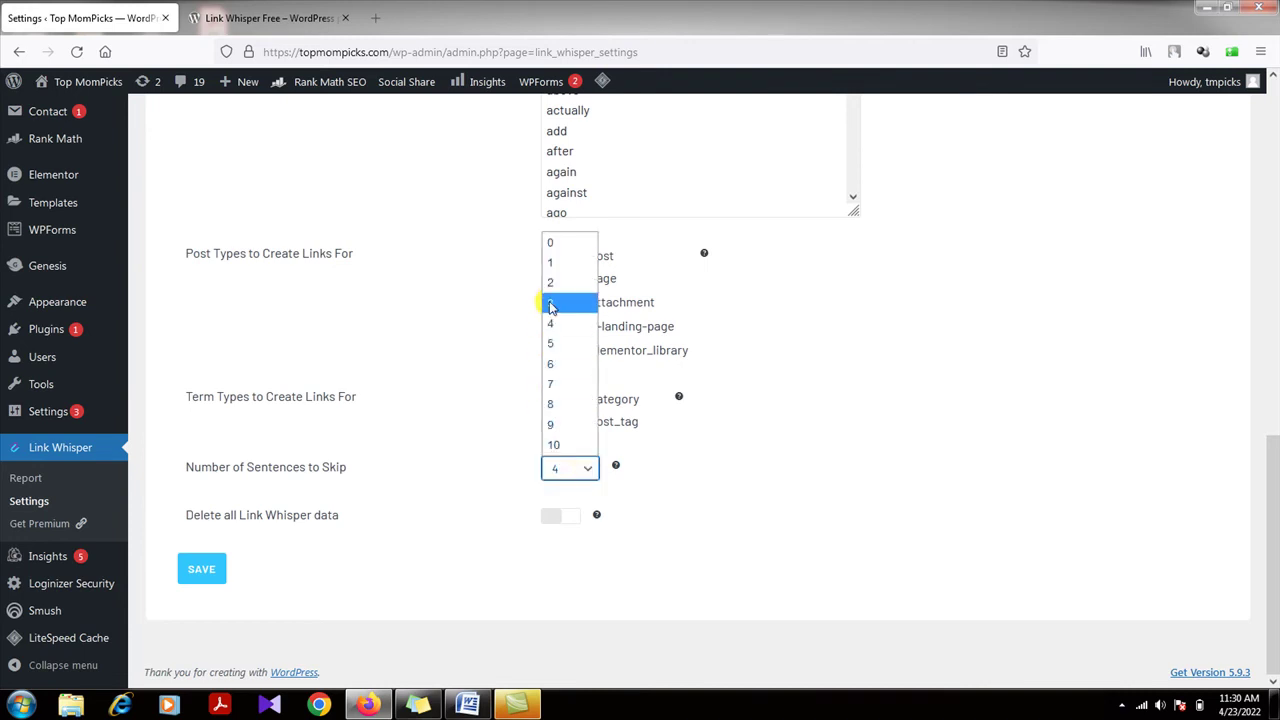
click(551, 300)
scroll(780, 460, up, 2)
scroll(791, 451, up, 2)
scroll(700, 480, up, 4)
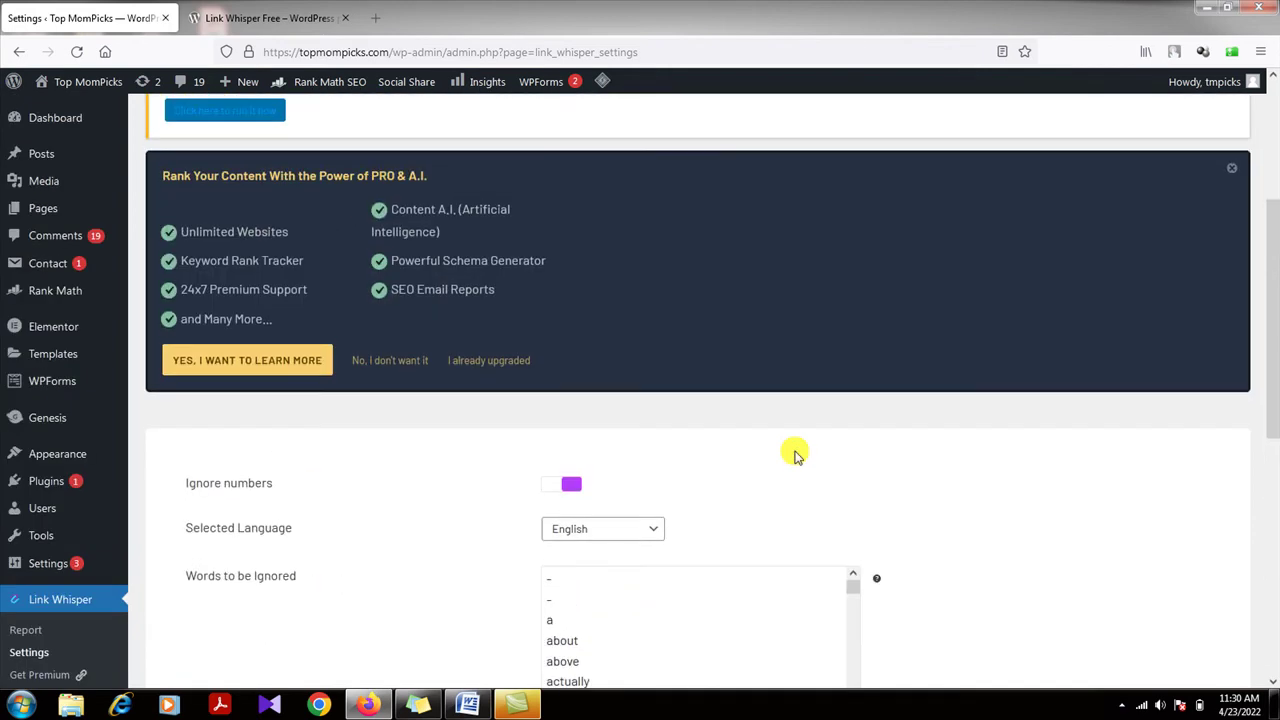
scroll(945, 508, down, 3)
scroll(949, 520, down, 4)
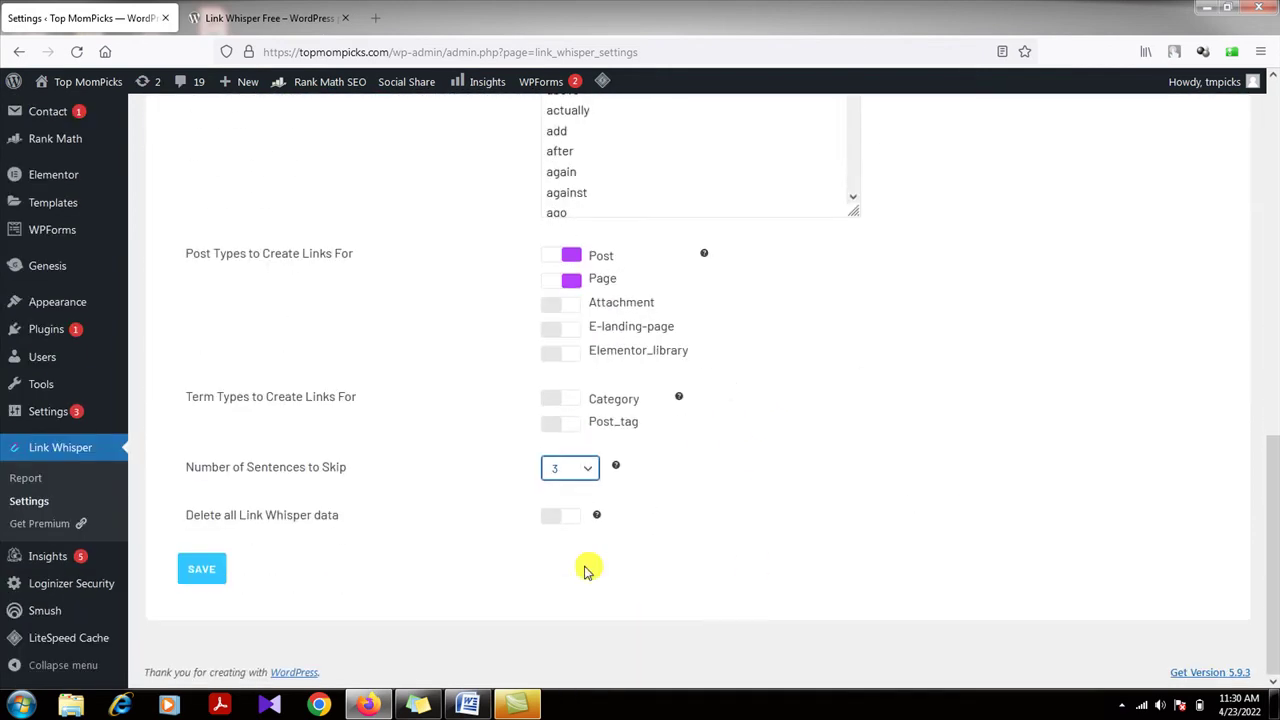
scroll(391, 512, up, 3)
scroll(391, 513, up, 3)
scroll(391, 513, down, 2)
scroll(391, 514, down, 4)
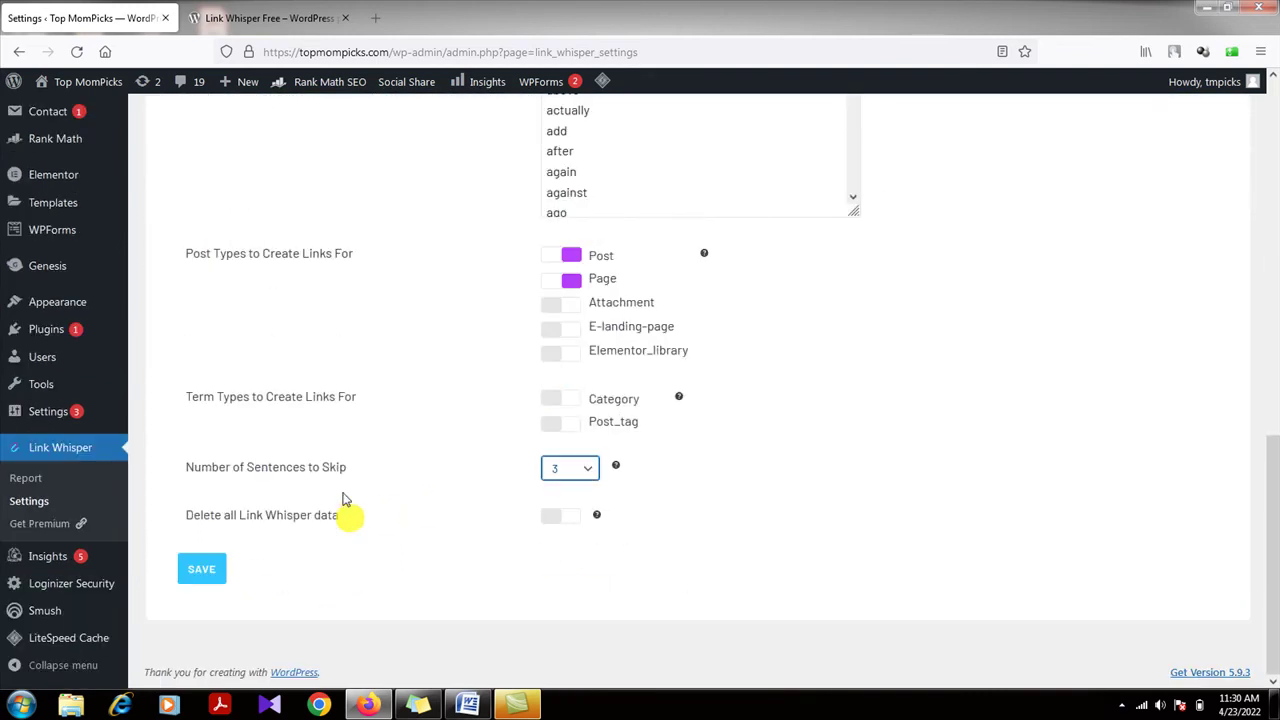
click(190, 572)
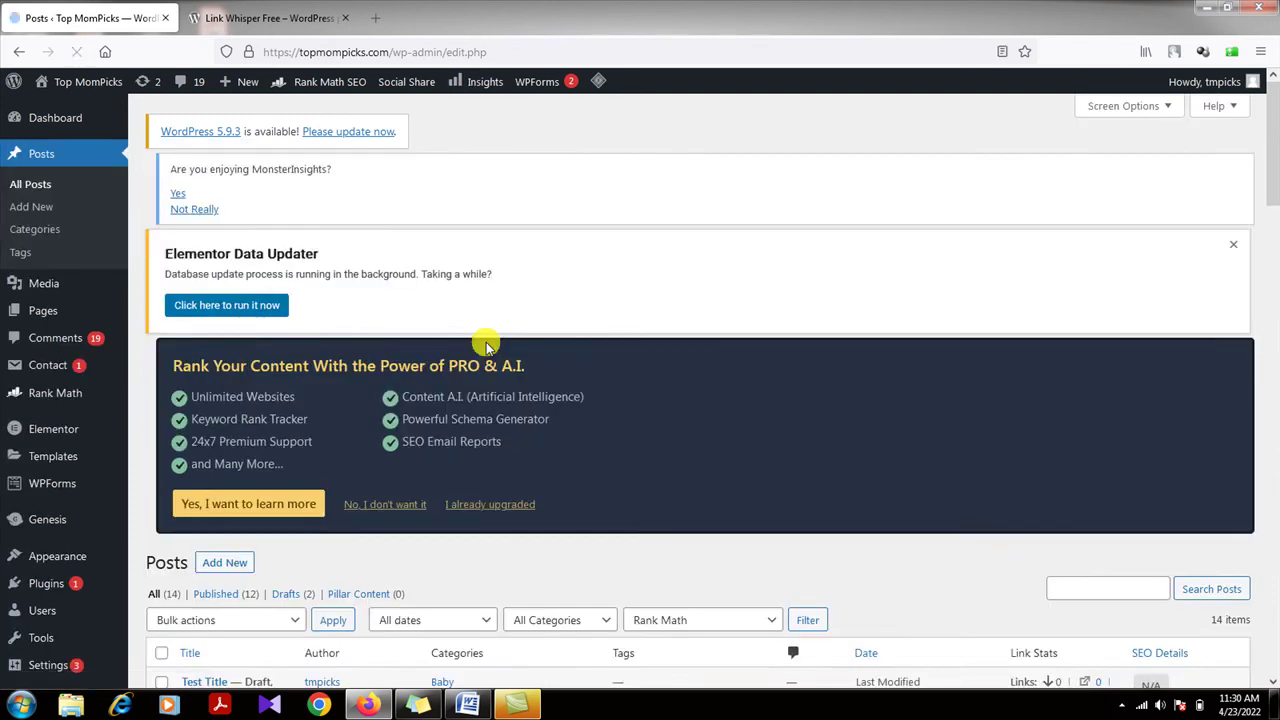
- Scroll the All Posts list down to the 'How to Prepare For a Baby' row
scroll(500, 377, down, 2)
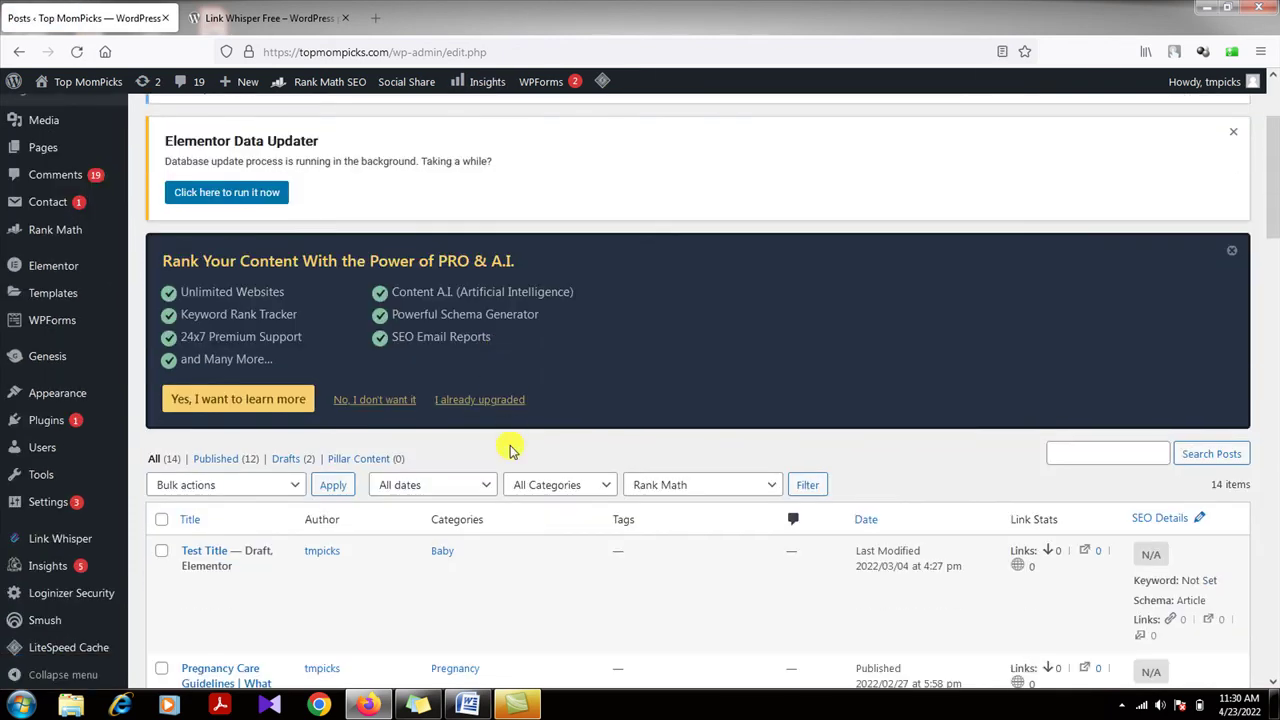
scroll(508, 446, down, 2)
mouse_move(228, 440)
scroll(290, 480, down, 1)
scroll(309, 459, down, 3)
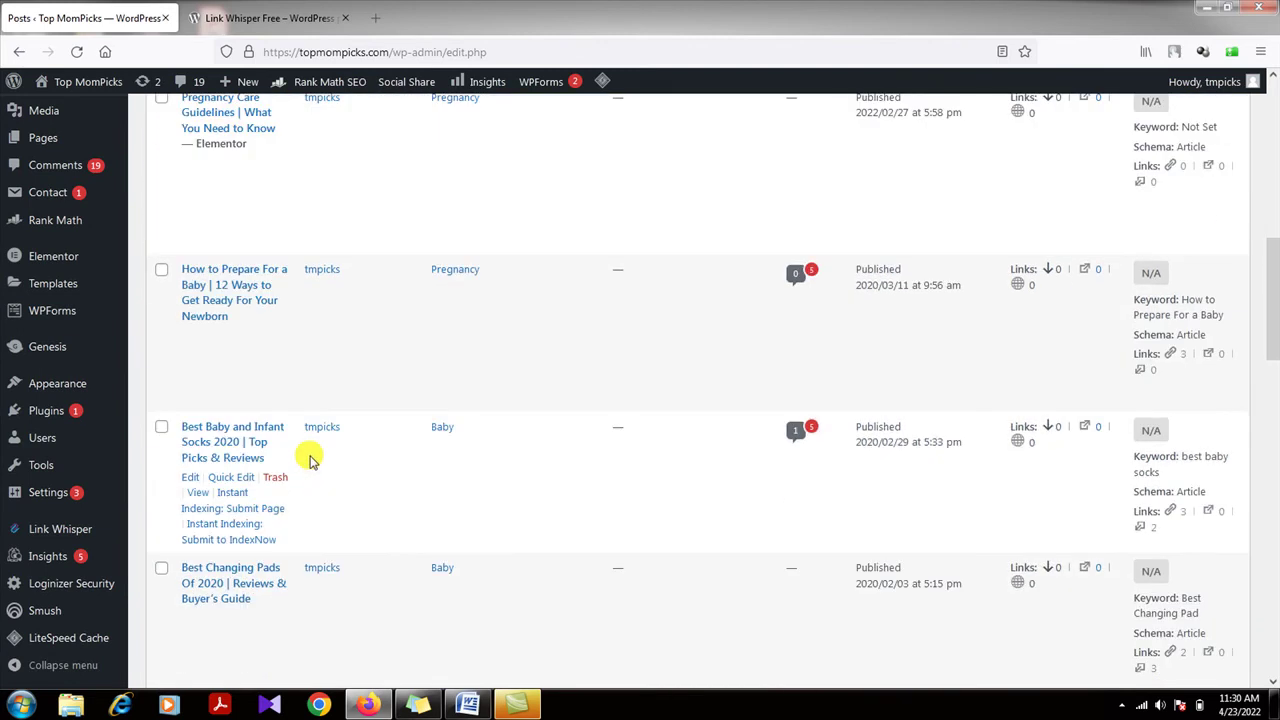
scroll(312, 480, down, 1)
scroll(308, 478, down, 2)
scroll(307, 478, up, 3)
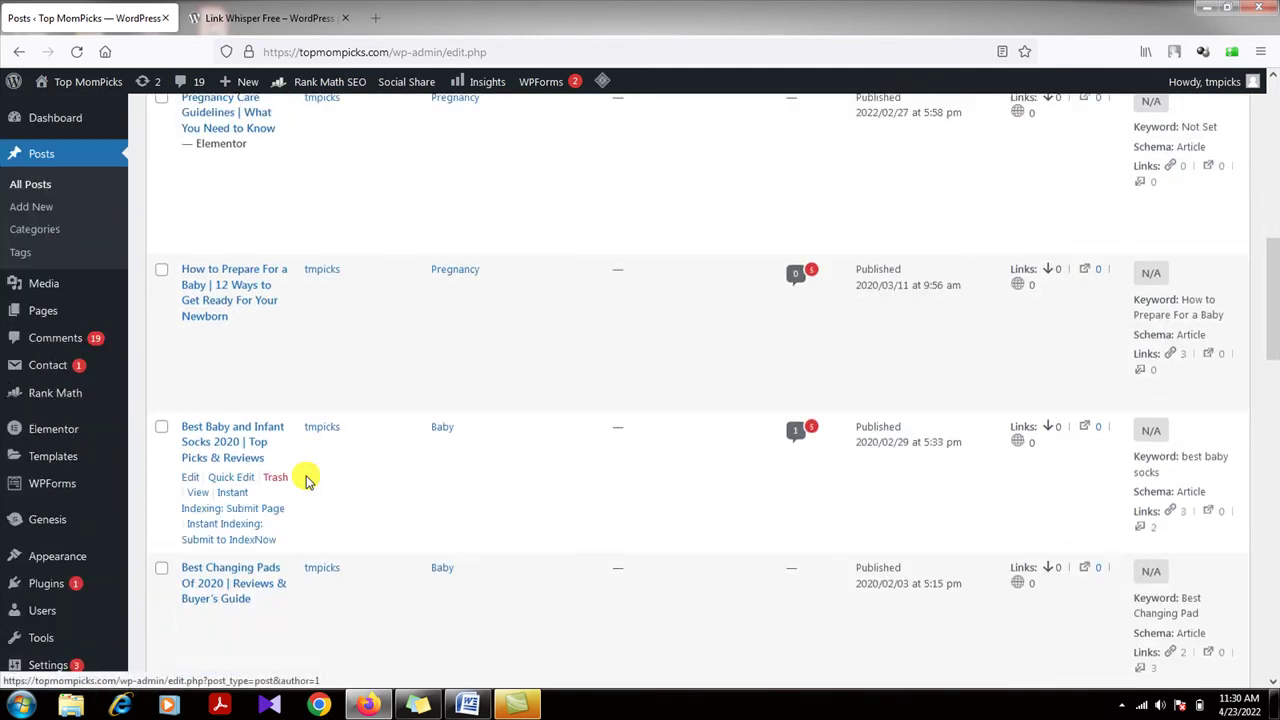
scroll(307, 480, up, 5)
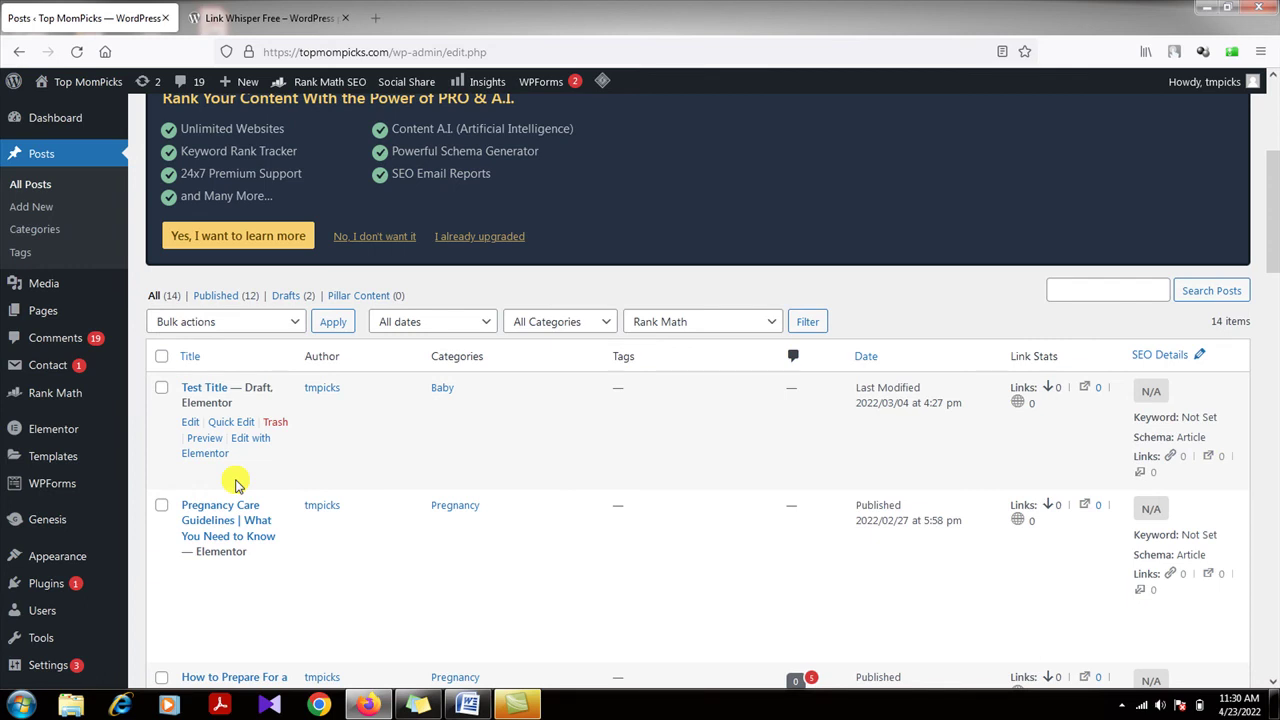
scroll(237, 485, down, 3)
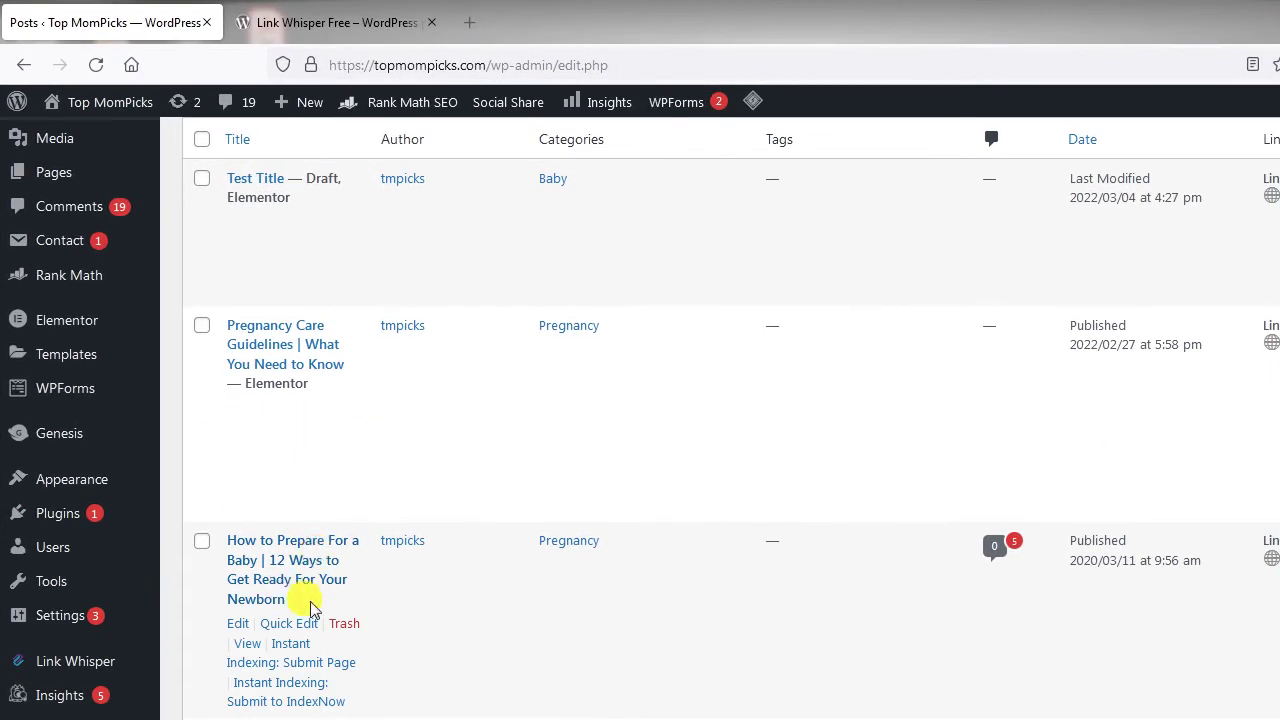
scroll(335, 598, down, 3)
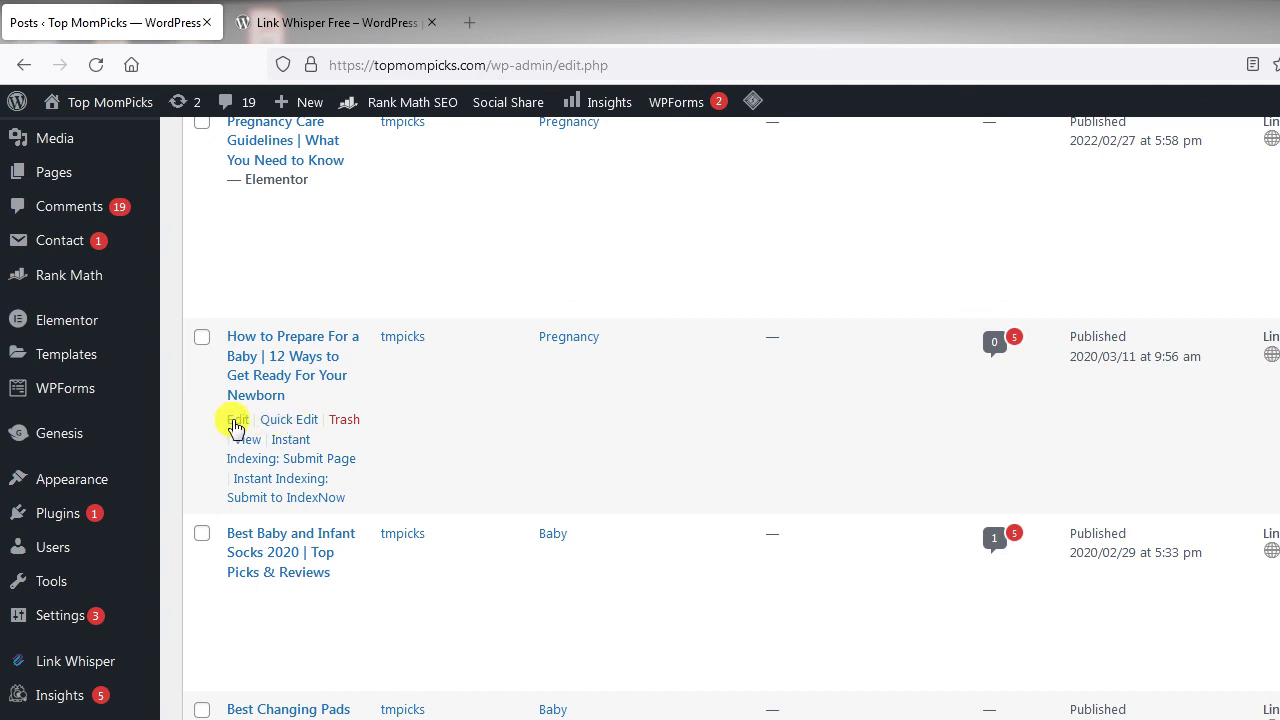
- Edit 'How to Prepare For a Baby' and check its empty Link Whisper Suggested Links box
click(236, 421)
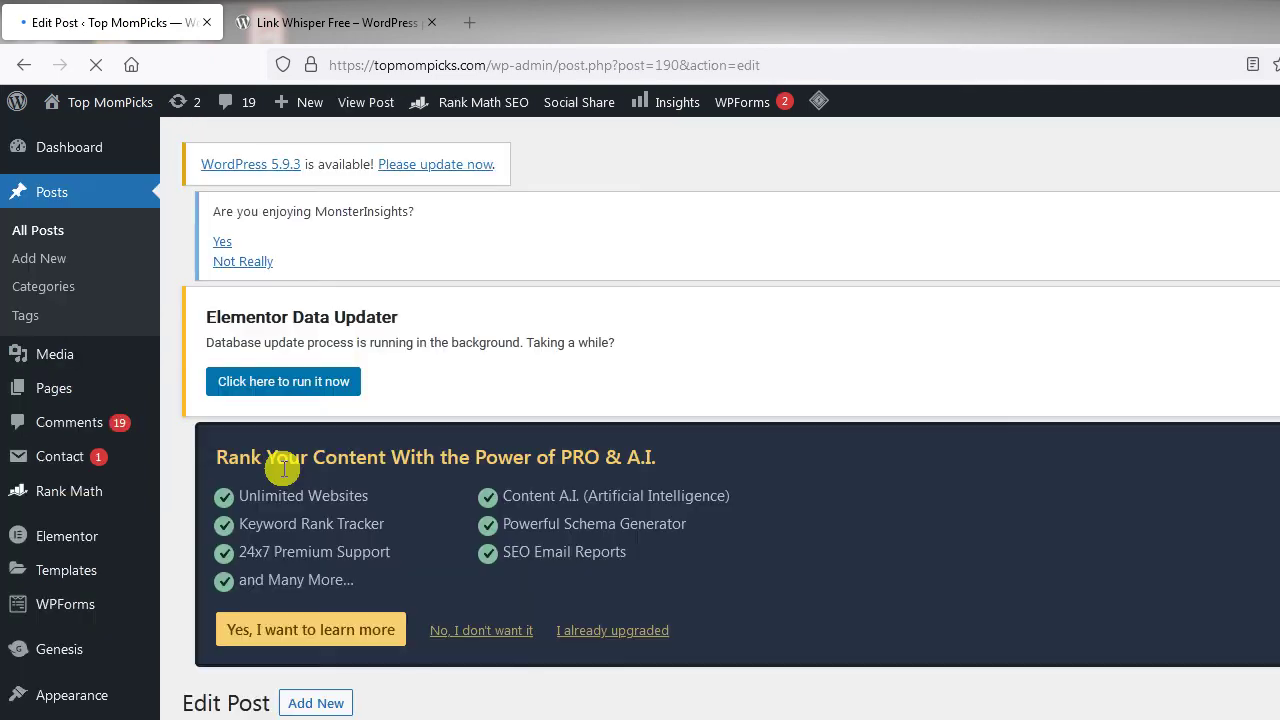
scroll(565, 524, down, 3)
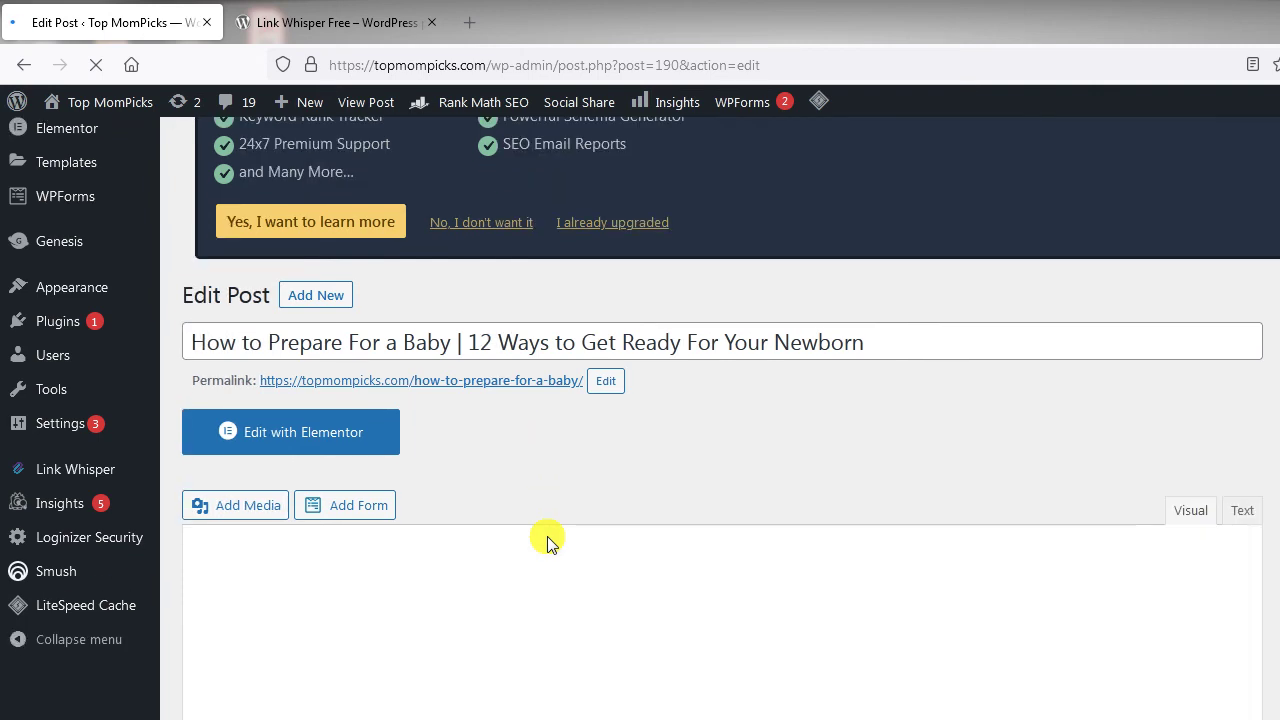
scroll(547, 536, down, 2)
scroll(547, 536, down, 2)
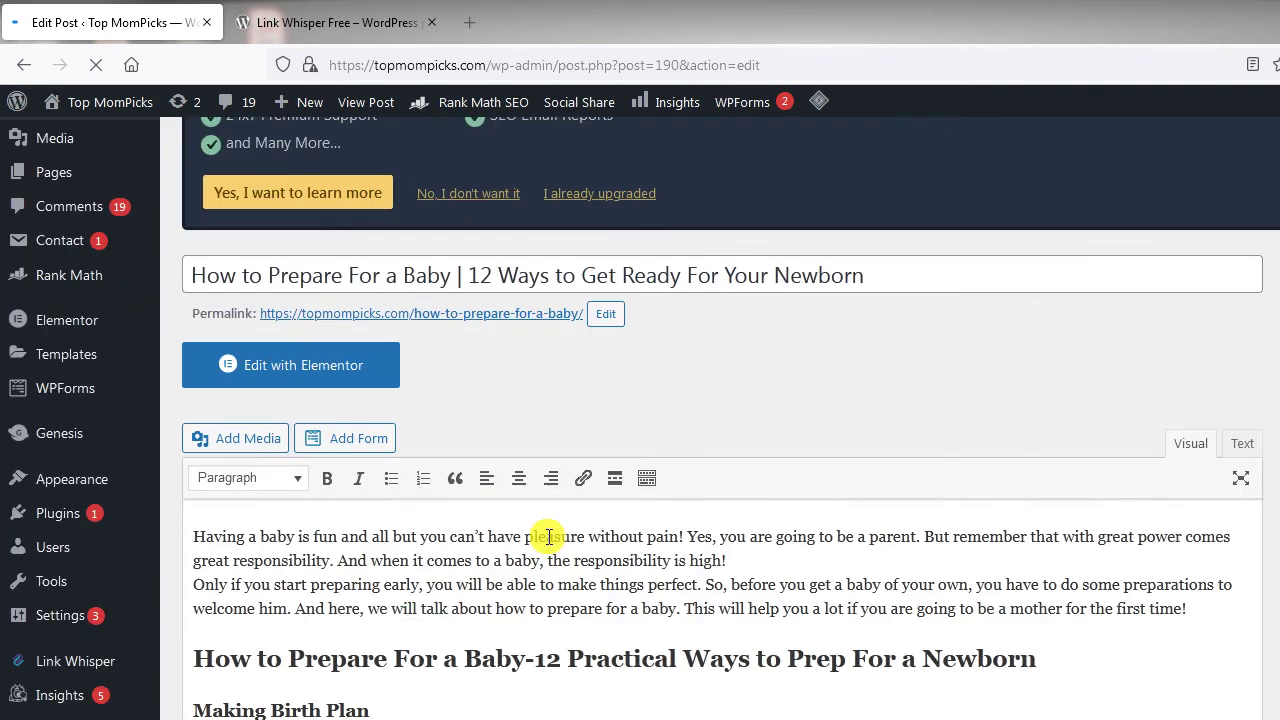
scroll(547, 536, down, 1)
scroll(563, 580, down, 2)
scroll(565, 582, down, 4)
scroll(565, 595, down, 3)
scroll(565, 595, down, 5)
scroll(565, 595, down, 5)
scroll(565, 595, up, 1)
scroll(563, 591, down, 3)
scroll(540, 570, down, 5)
scroll(480, 510, down, 4)
scroll(450, 480, down, 4)
scroll(450, 480, down, 2)
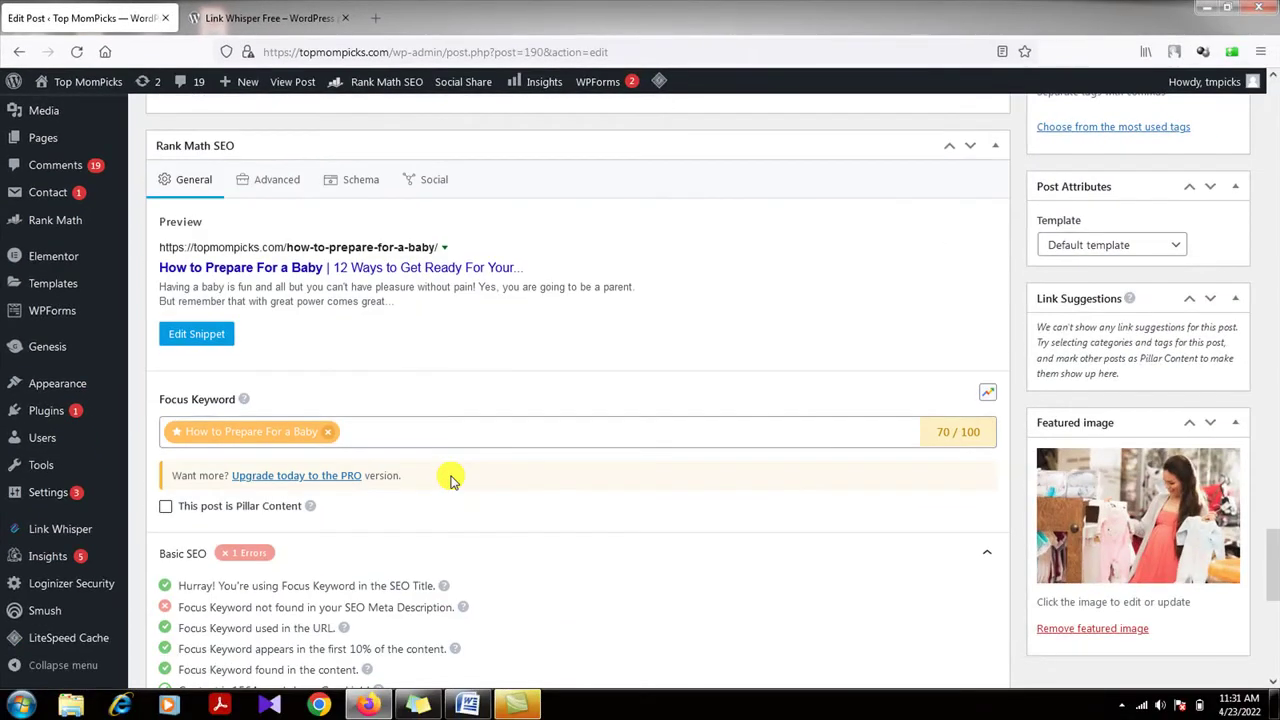
scroll(450, 480, down, 4)
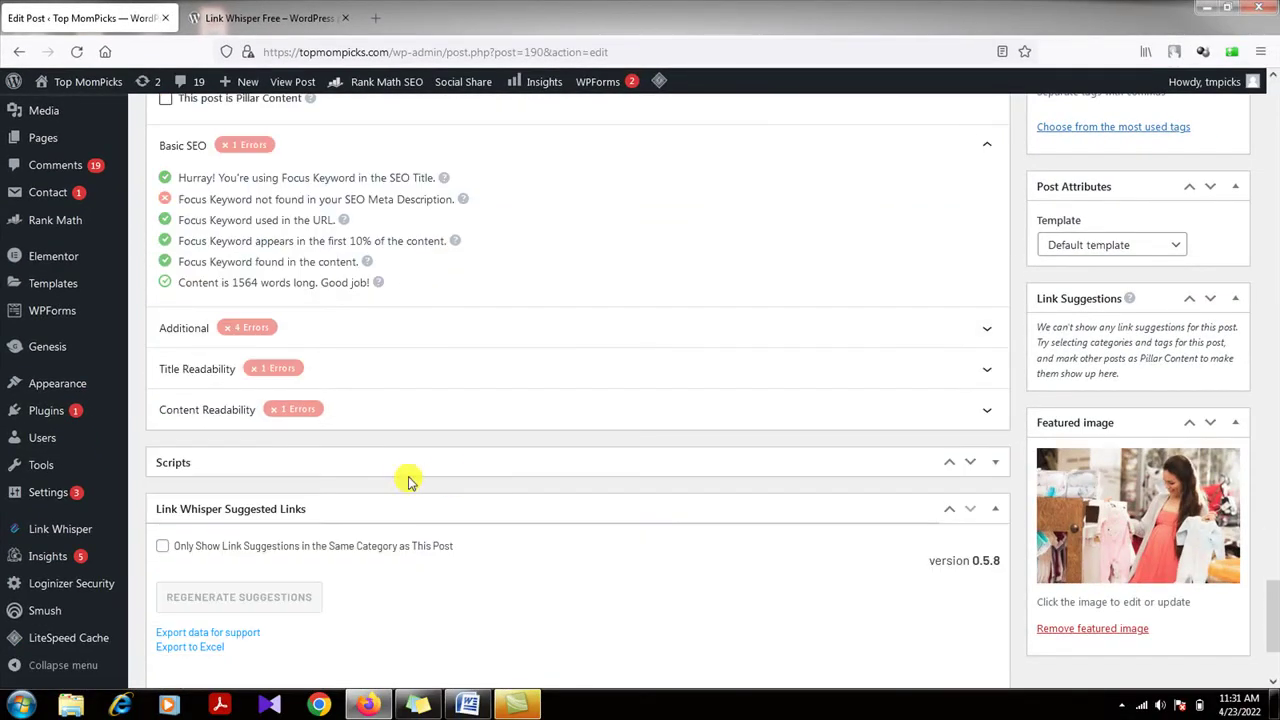
scroll(408, 471, down, 2)
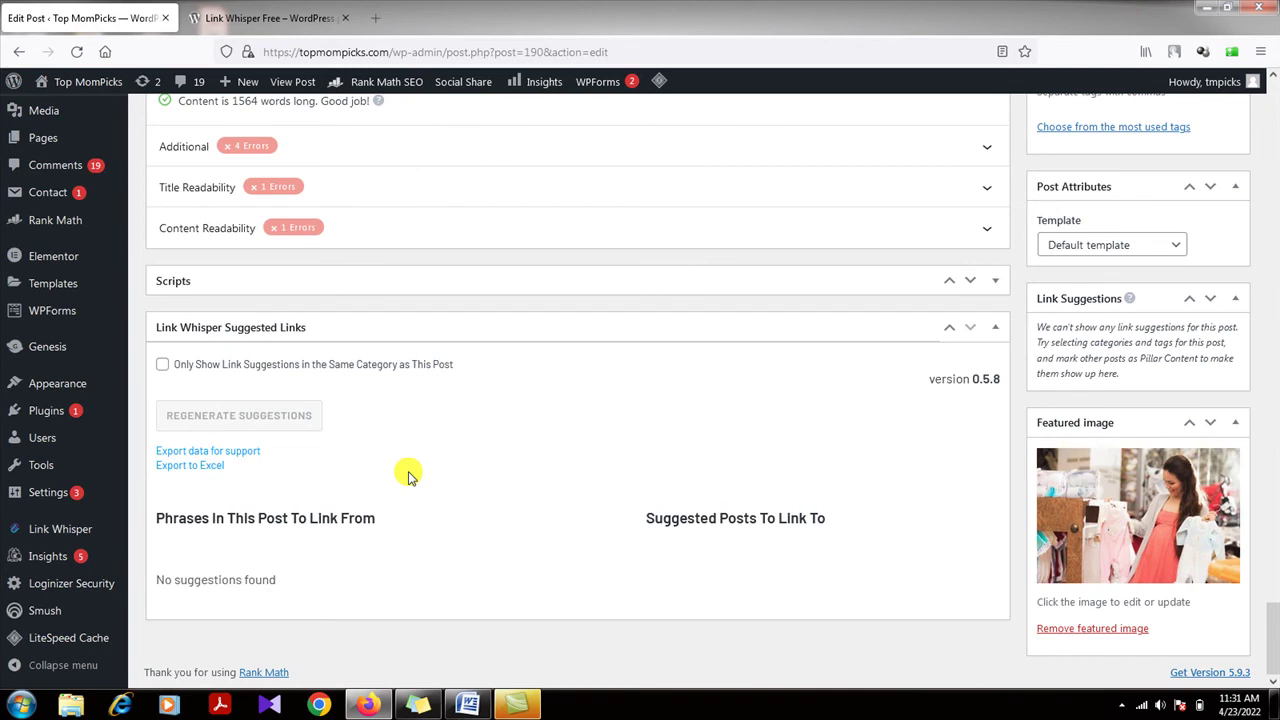
- Scroll back up to the top of the post in the editor
scroll(408, 474, up, 5)
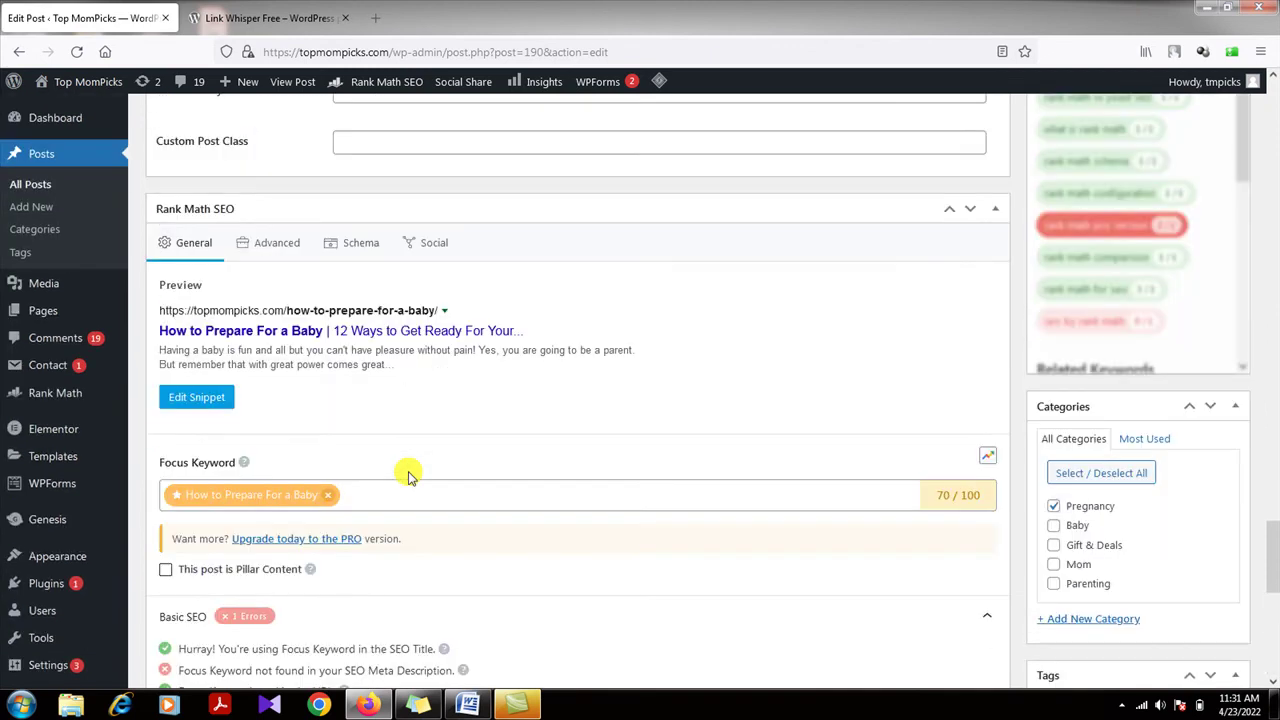
scroll(408, 474, up, 5)
scroll(409, 471, up, 3)
scroll(409, 471, up, 4)
scroll(409, 471, up, 3)
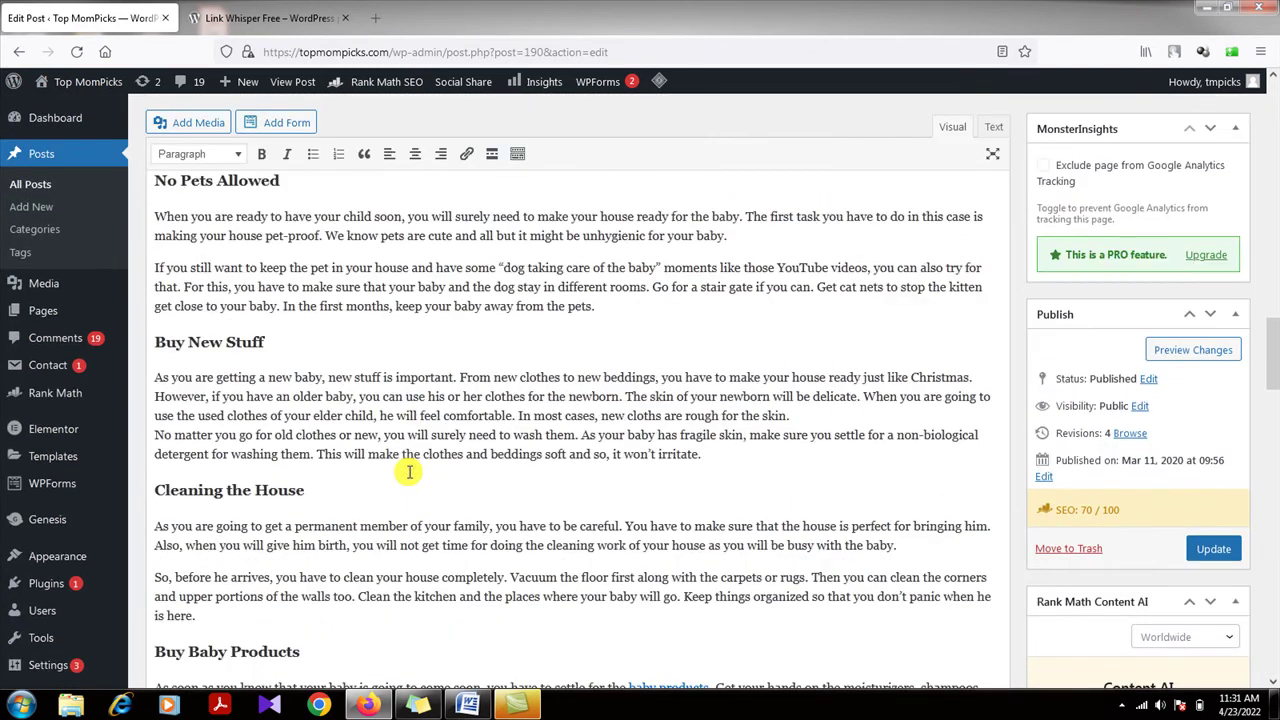
scroll(409, 471, up, 4)
scroll(409, 471, up, 4)
scroll(408, 474, up, 5)
scroll(408, 474, up, 10)
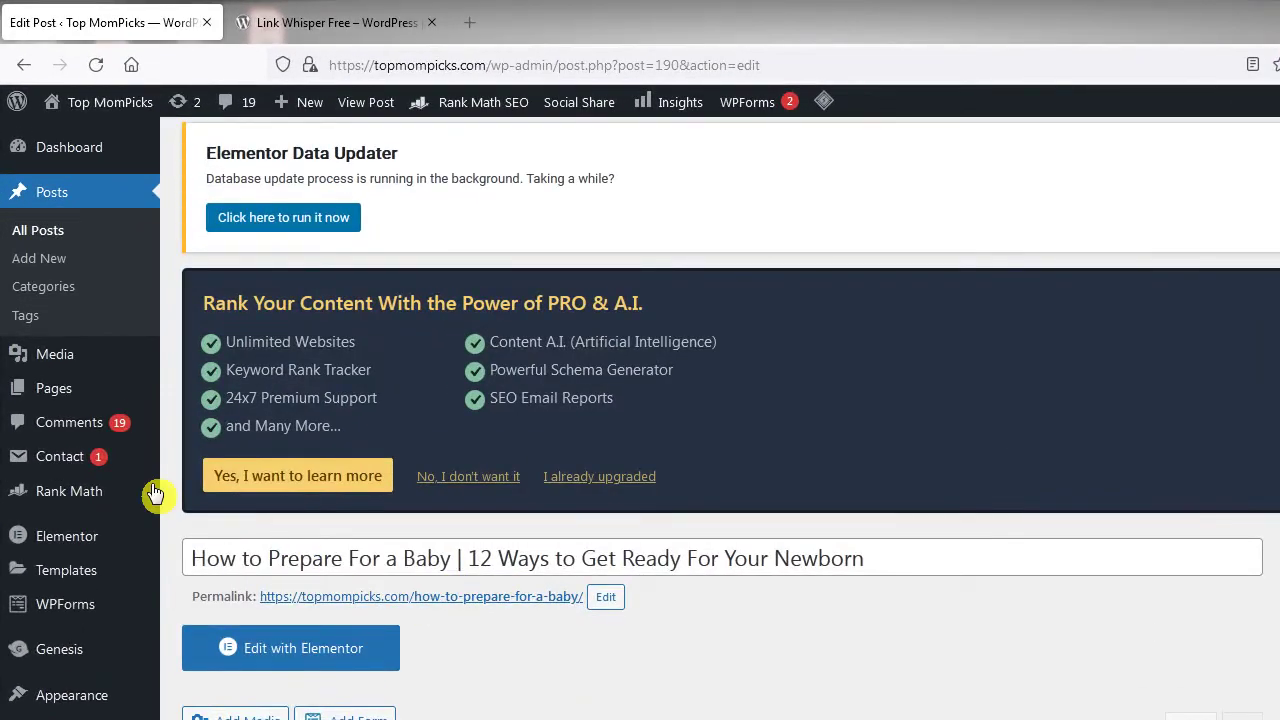
- From All Posts, open '10 Best Overnight Diapers' and scroll to its Link Whisper suggestions
click(37, 231)
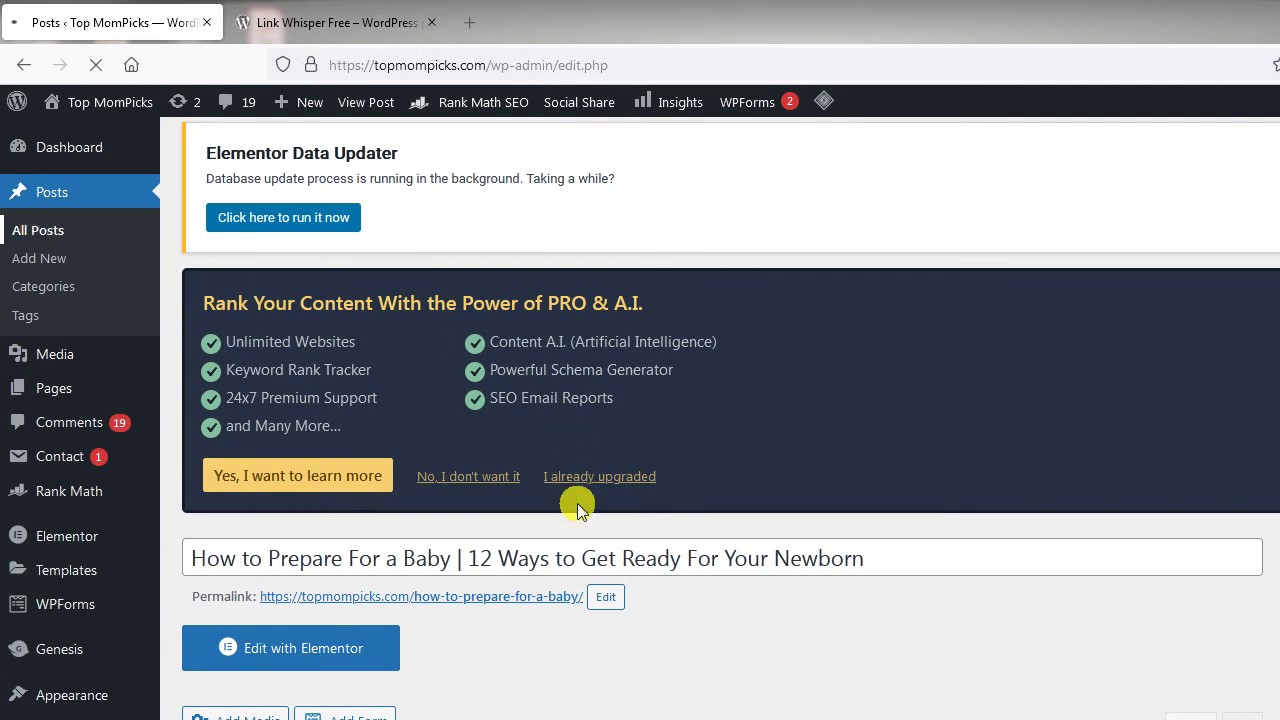
scroll(577, 503, down, 3)
scroll(577, 503, down, 2)
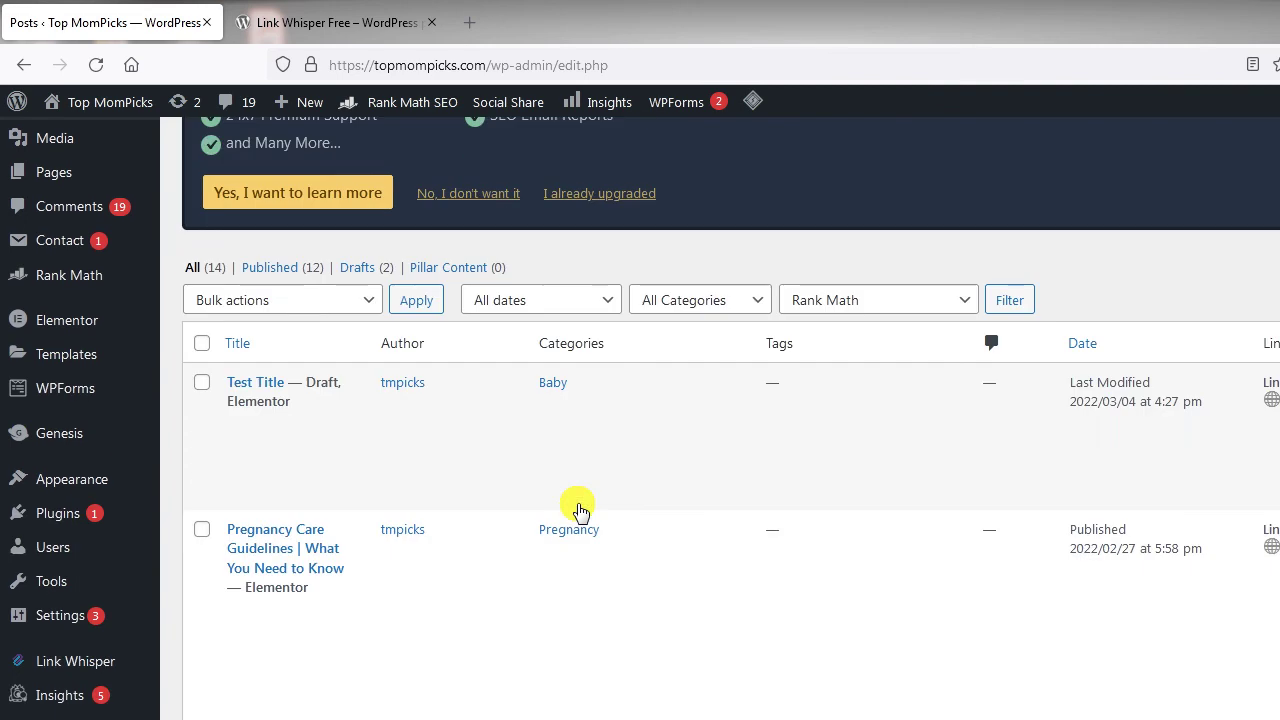
scroll(577, 506, down, 2)
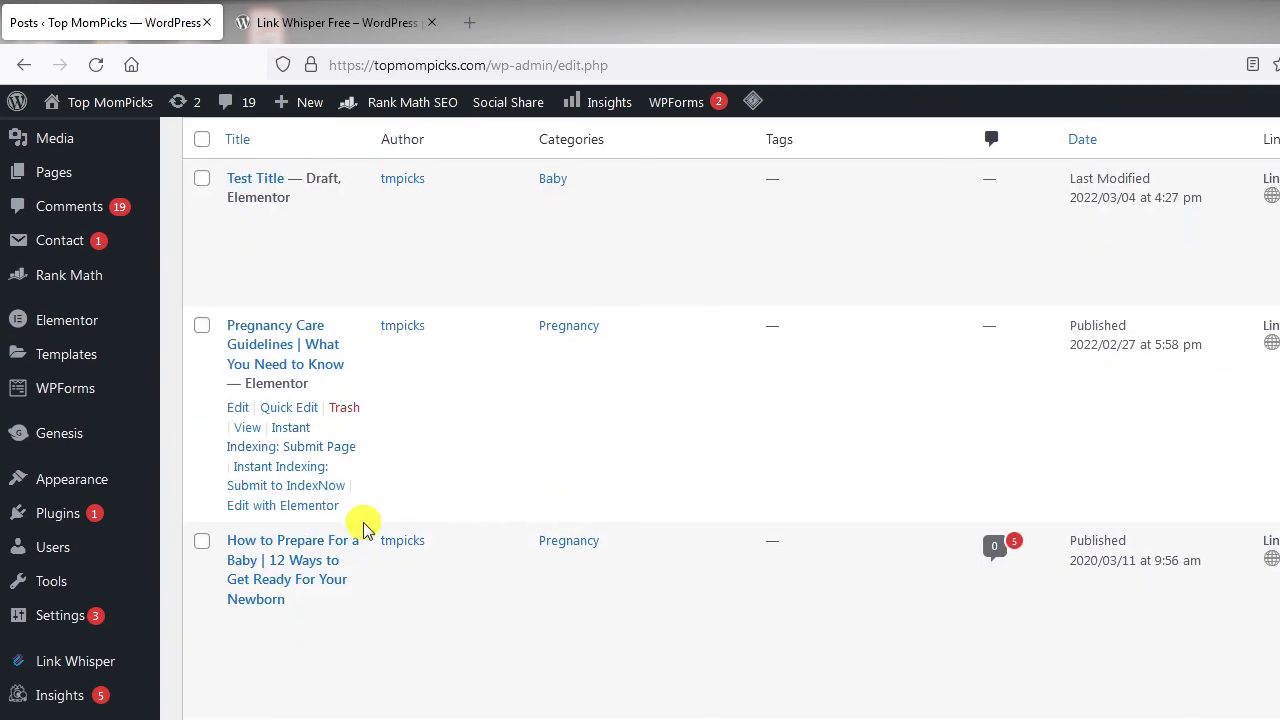
scroll(365, 528, down, 3)
scroll(398, 543, down, 1)
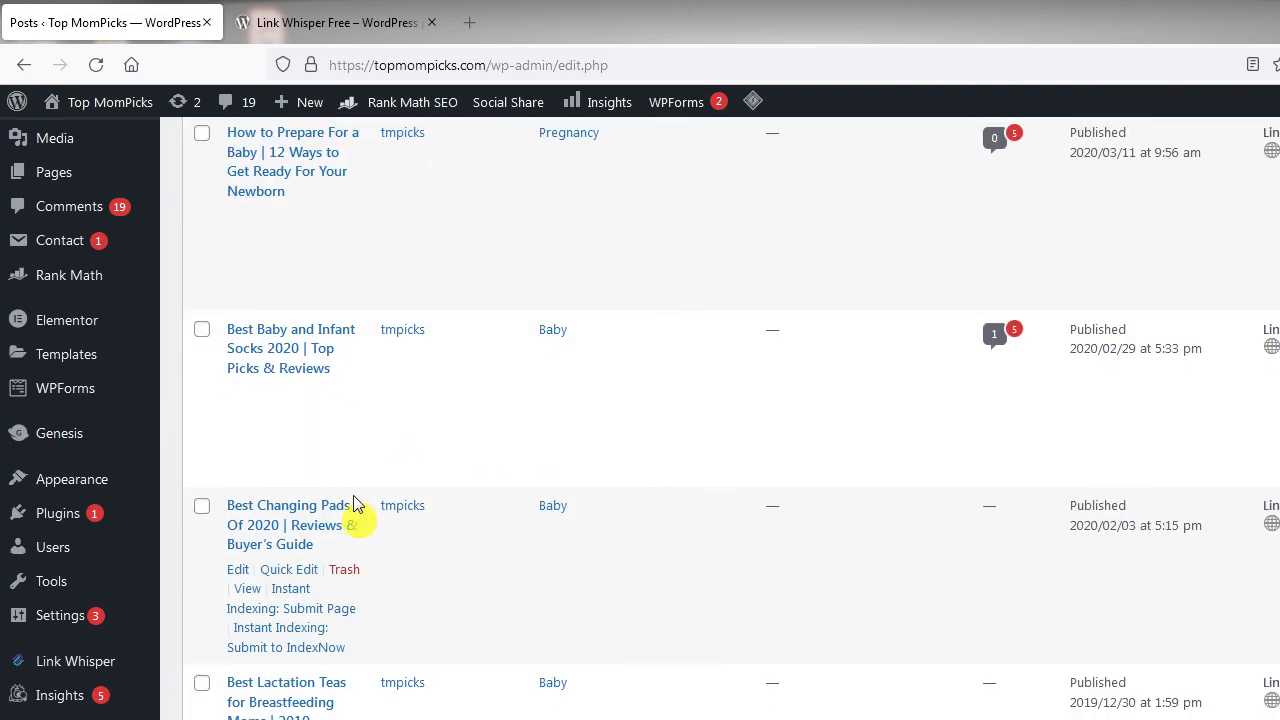
scroll(361, 538, down, 4)
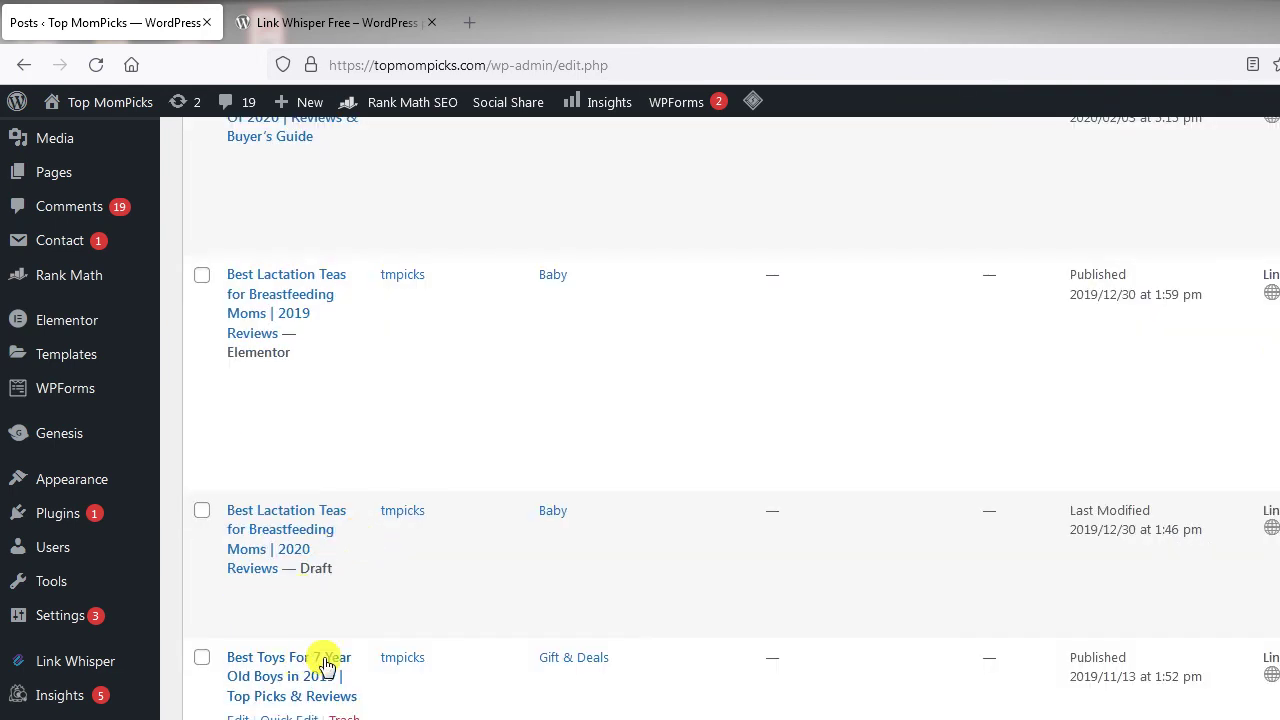
scroll(288, 610, down, 3)
scroll(291, 600, down, 2)
scroll(295, 585, down, 1)
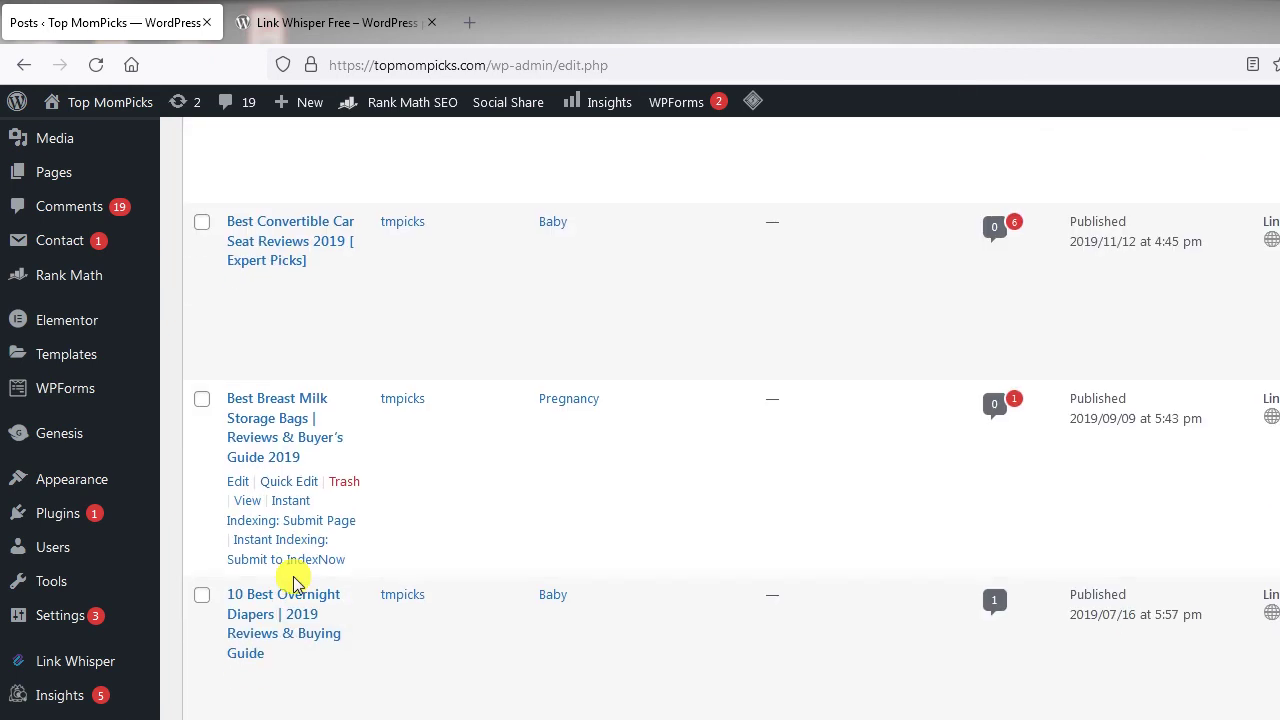
scroll(312, 583, down, 2)
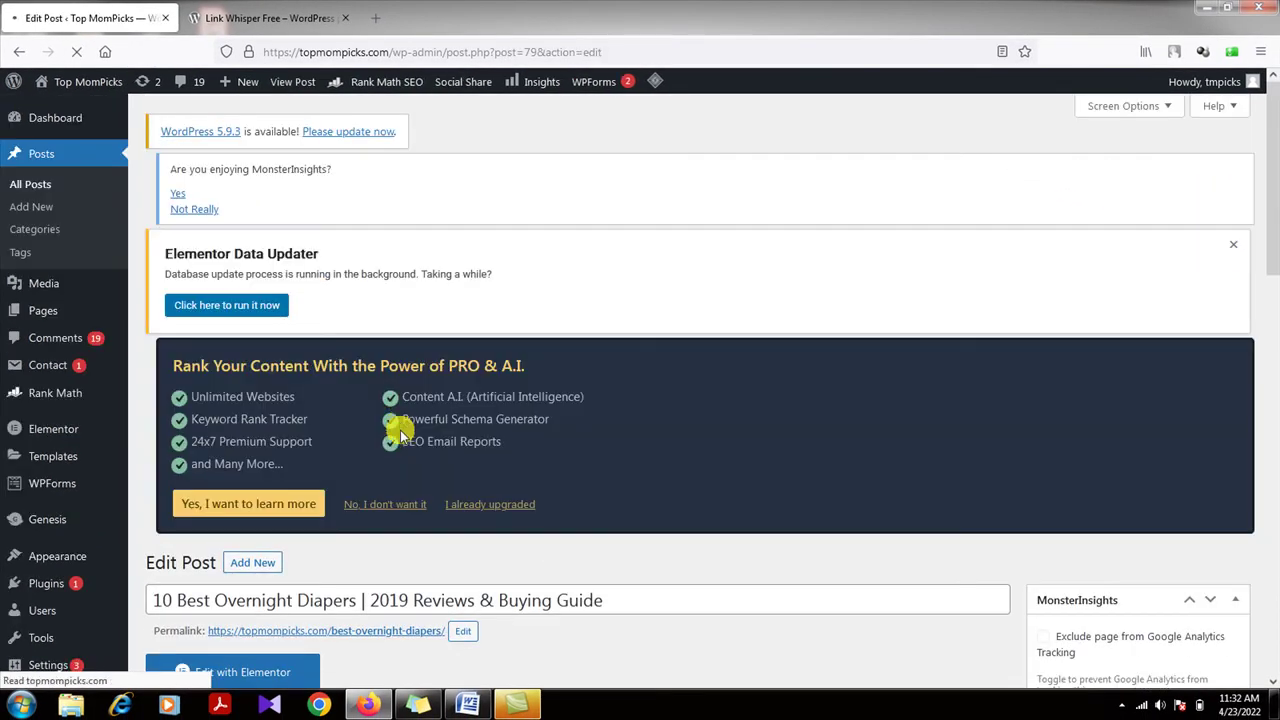
scroll(400, 428, down, 3)
scroll(400, 430, down, 2)
scroll(400, 435, down, 3)
scroll(400, 435, down, 3)
scroll(400, 437, down, 3)
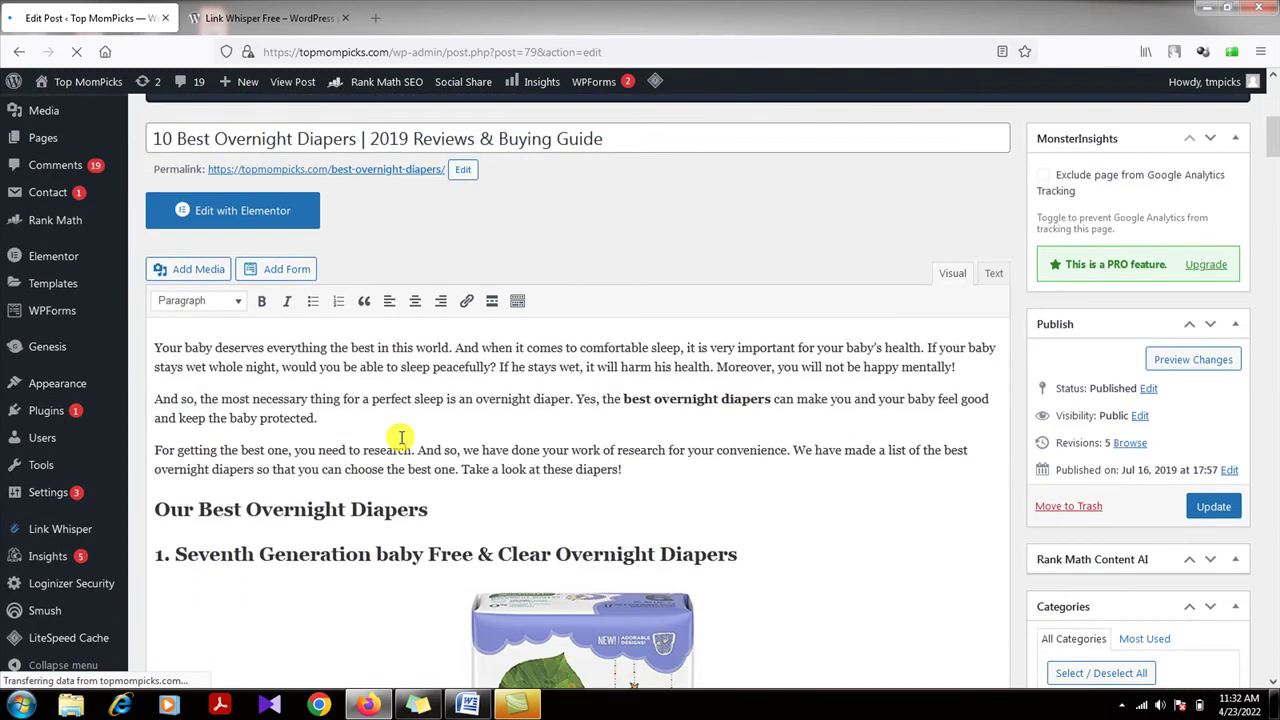
scroll(401, 437, down, 3)
scroll(401, 437, down, 3)
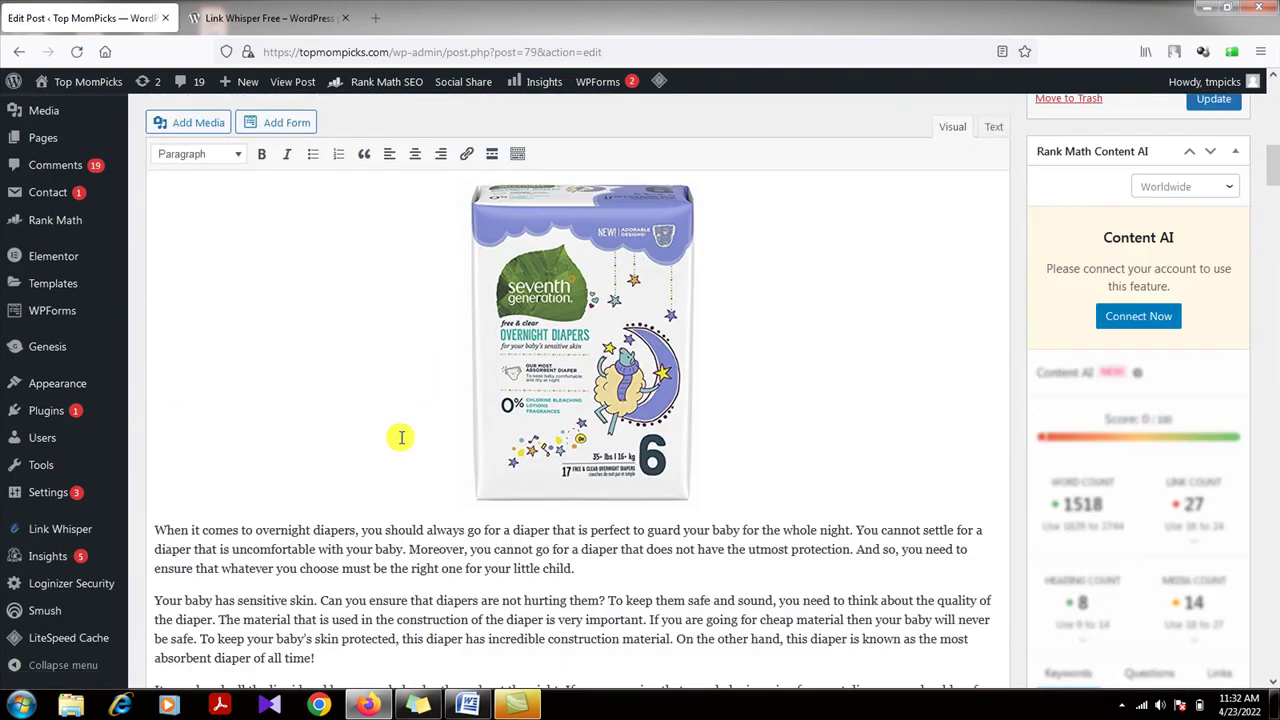
scroll(401, 437, down, 1)
scroll(401, 437, down, 3)
scroll(401, 437, down, 3)
scroll(401, 437, down, 3)
scroll(401, 437, down, 3)
scroll(401, 437, down, 3)
scroll(401, 437, down, 3)
scroll(401, 437, down, 3)
scroll(401, 437, down, 3)
scroll(401, 437, down, 3)
scroll(401, 437, down, 3)
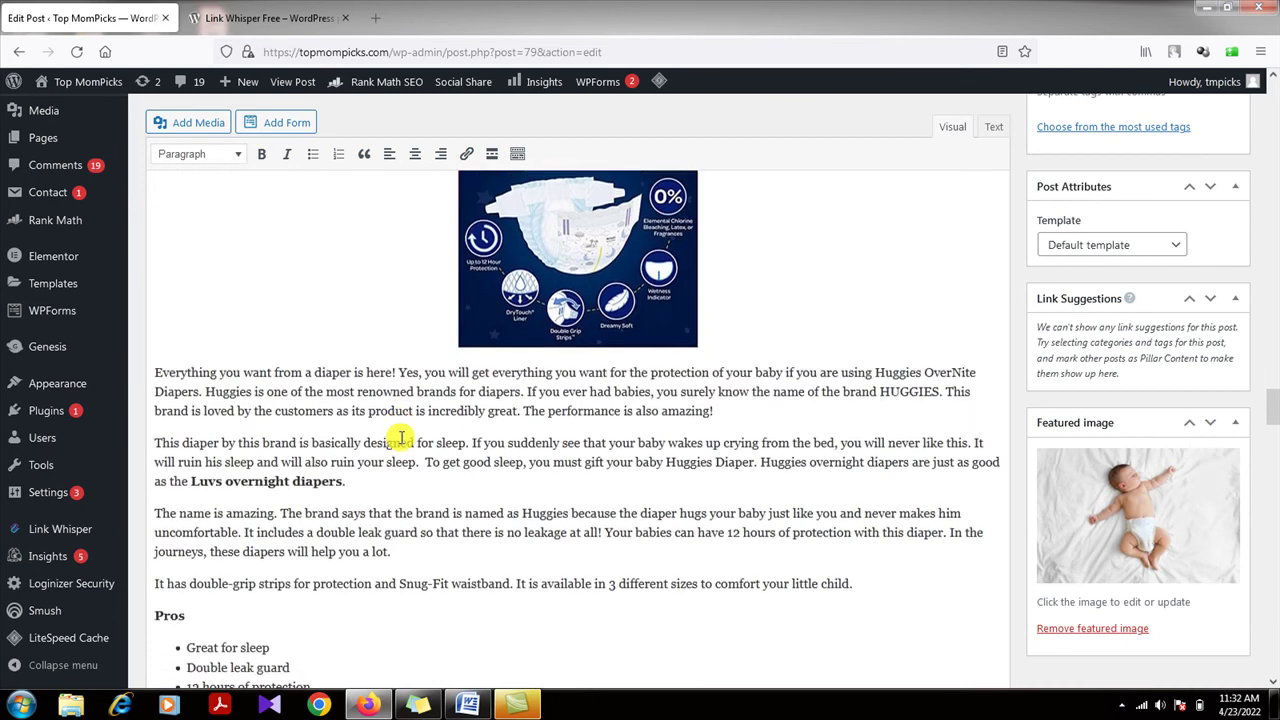
scroll(401, 437, down, 3)
scroll(401, 437, down, 3)
scroll(401, 437, down, 3)
scroll(401, 437, down, 3)
scroll(401, 437, down, 3)
scroll(401, 437, down, 3)
scroll(401, 437, down, 3)
scroll(401, 437, down, 3)
scroll(401, 437, down, 3)
scroll(401, 437, down, 3)
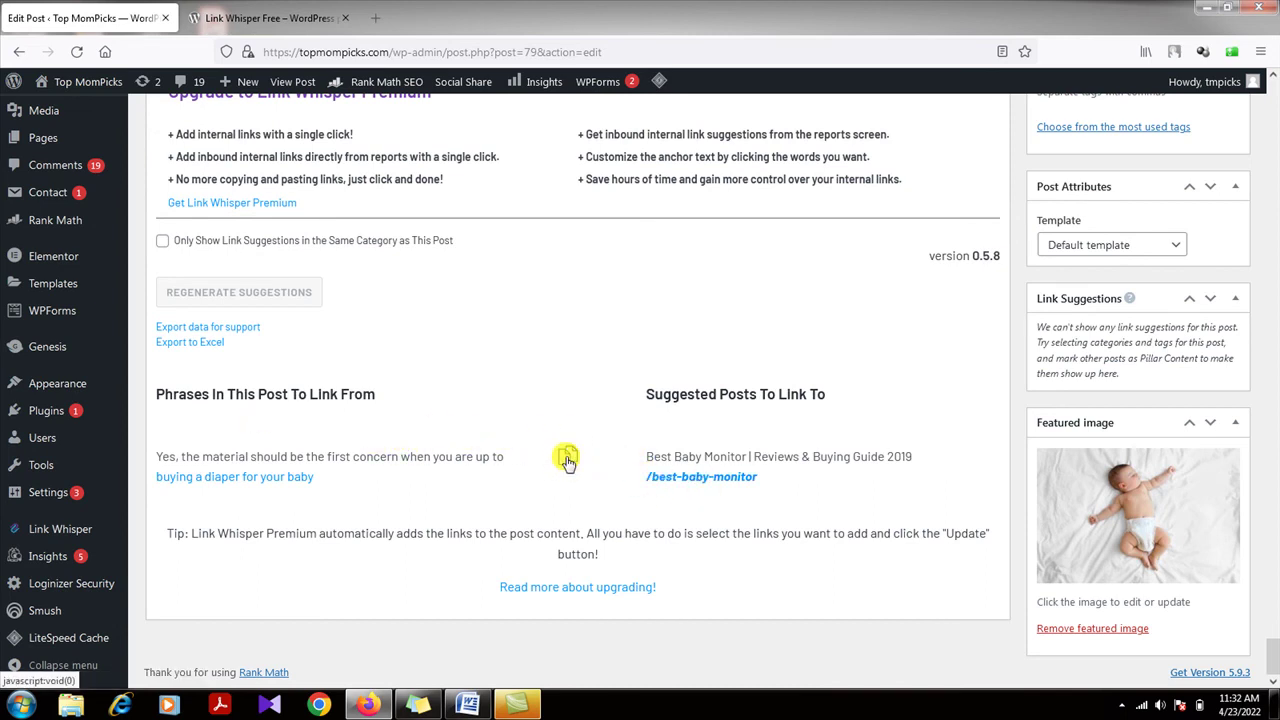
- Paste the suggested Best Baby Monitor link onto the phrase 'buying a diaper for your baby'
click(566, 458)
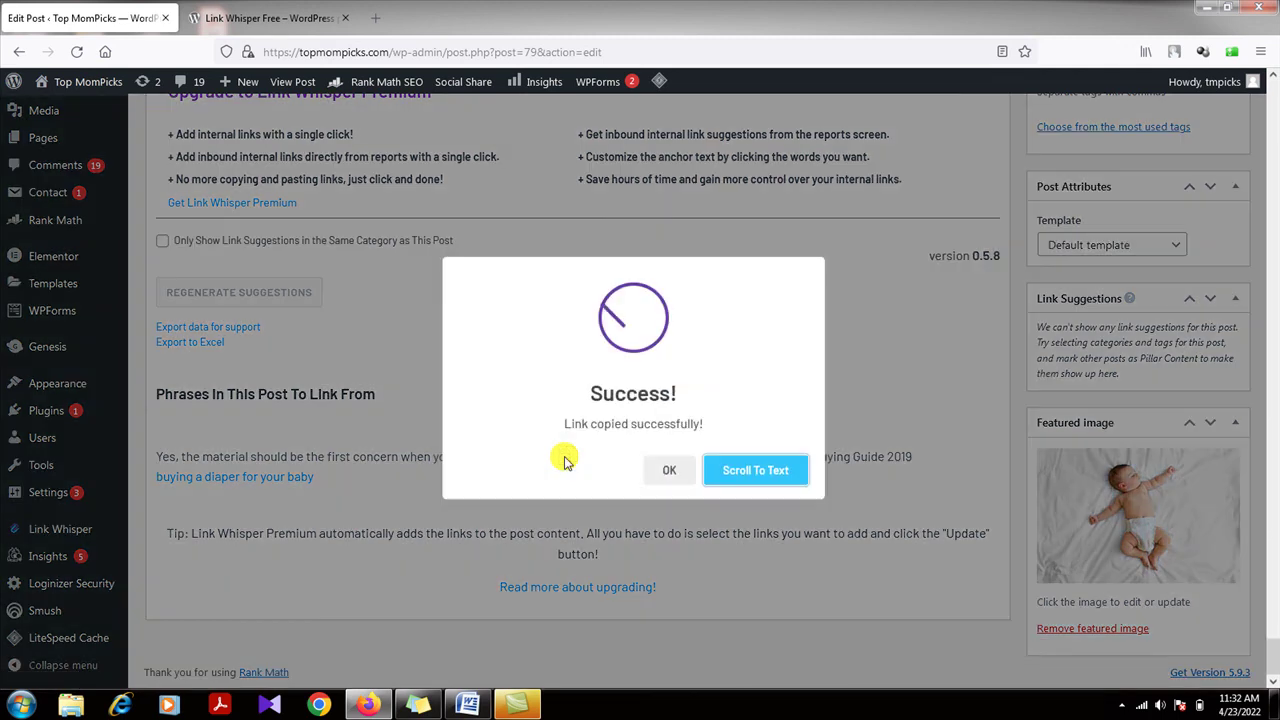
click(750, 472)
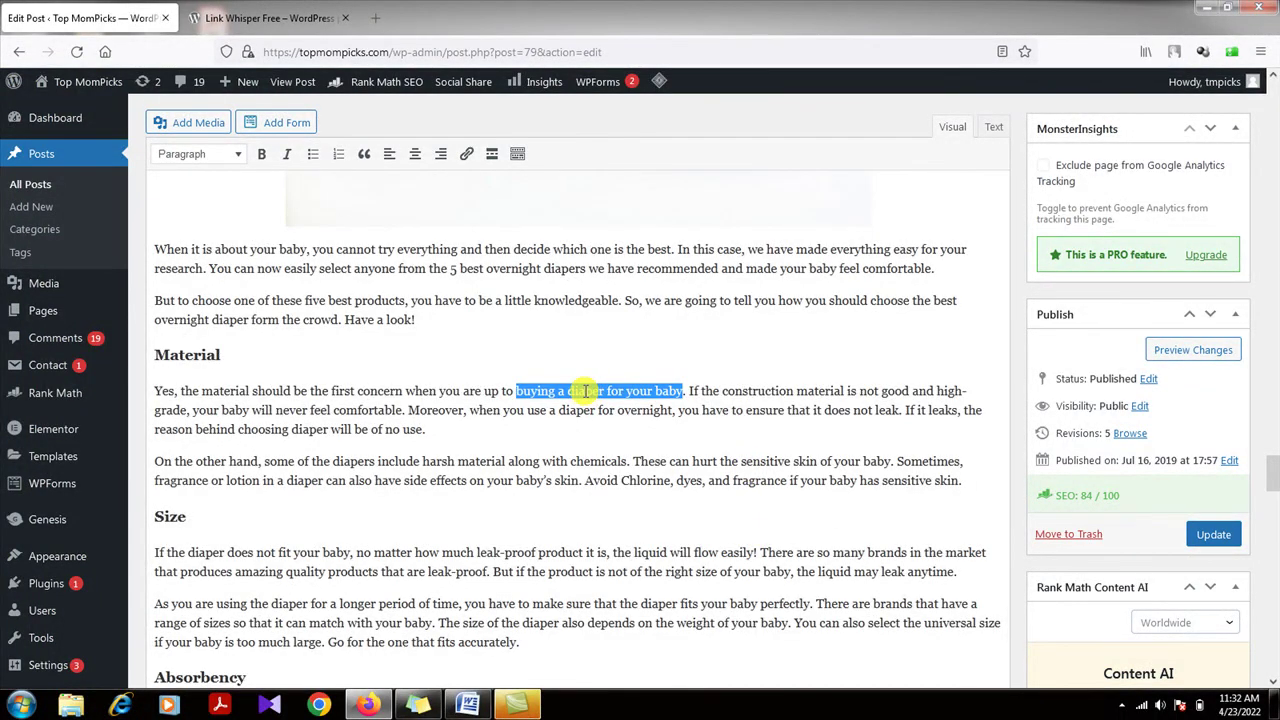
right_click(584, 390)
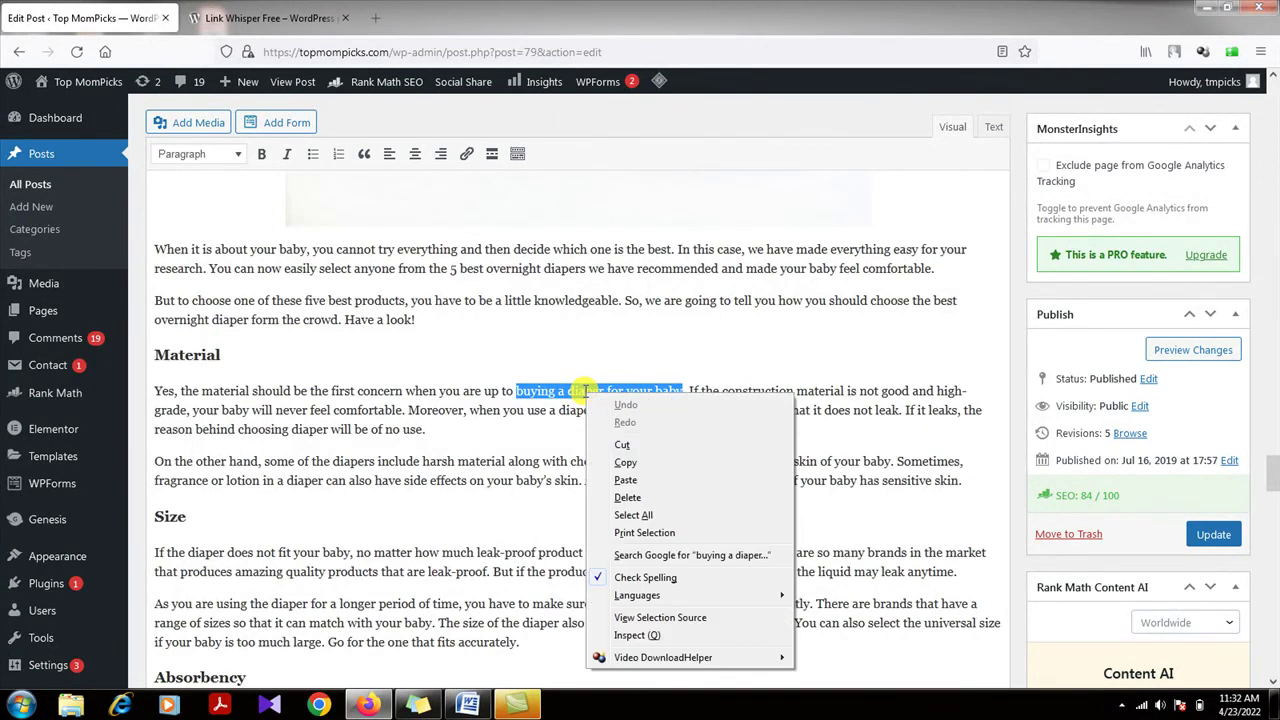
click(626, 481)
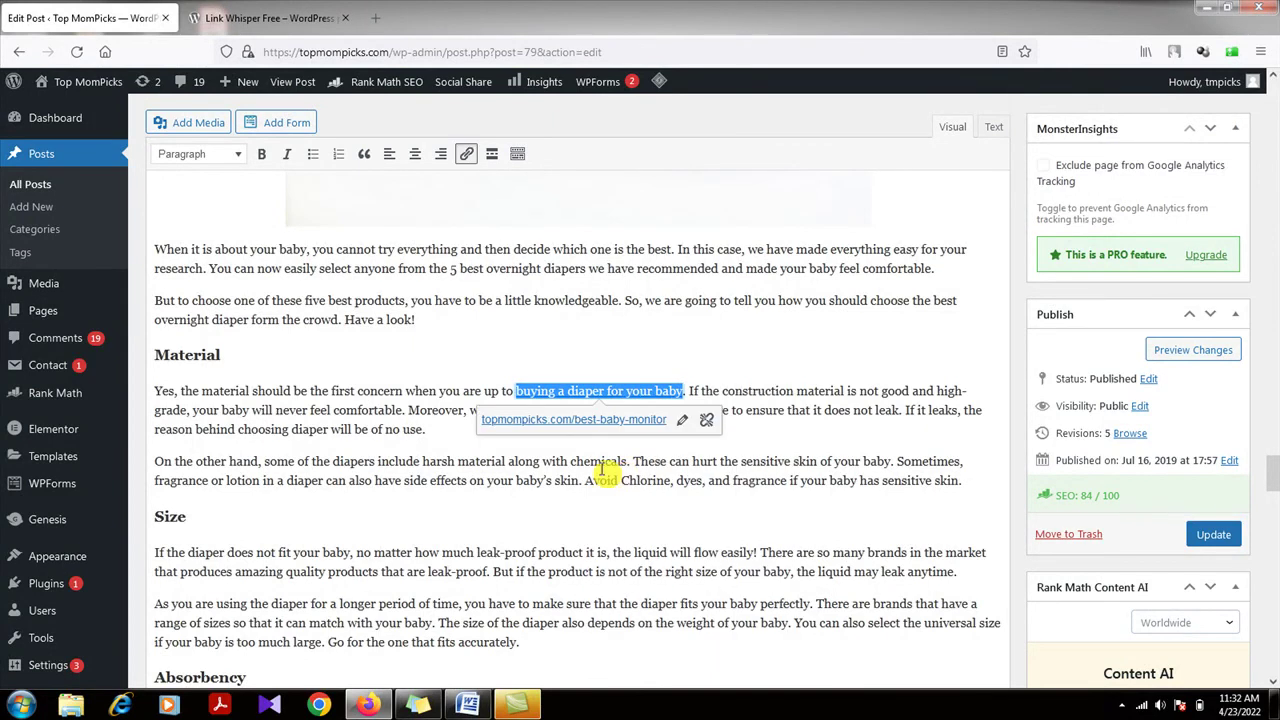
click(541, 455)
- Scroll back up the post to check the updated SEO score of 89/100
scroll(830, 510, up, 2)
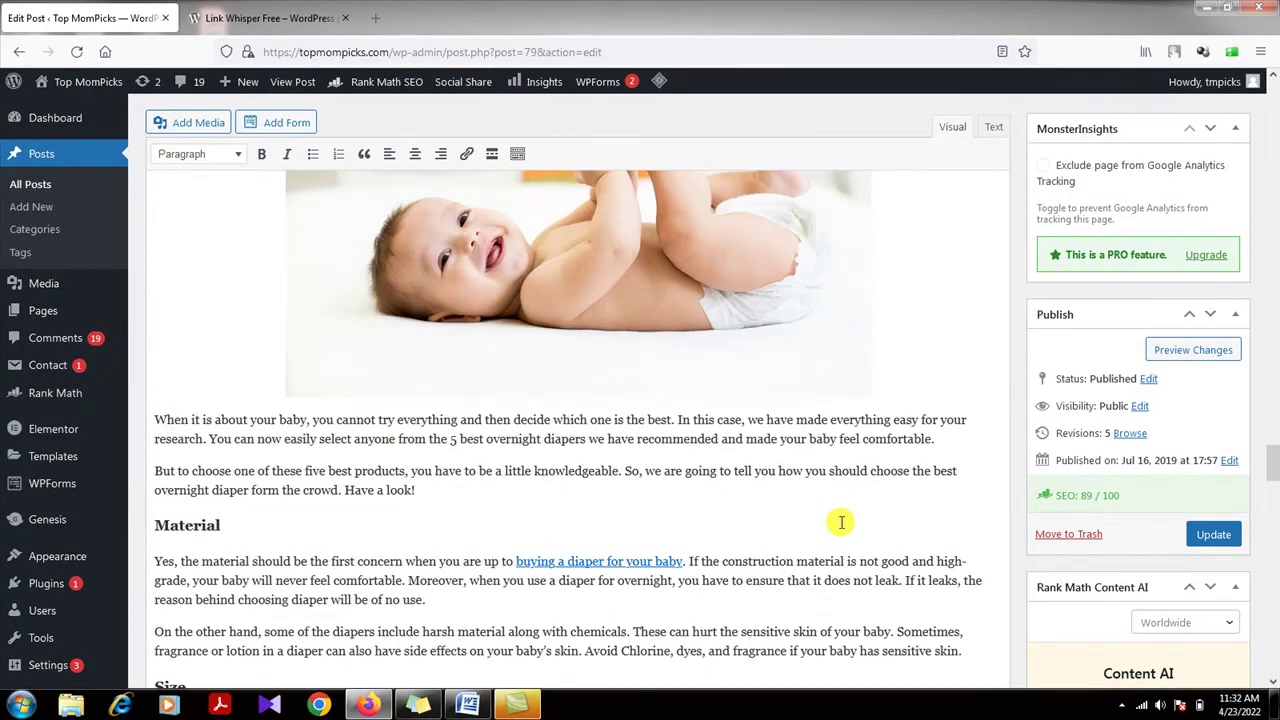
scroll(737, 526, up, 1)
scroll(700, 528, up, 1)
scroll(703, 530, up, 3)
scroll(703, 530, up, 2)
scroll(703, 530, up, 3)
scroll(703, 528, up, 3)
scroll(703, 526, up, 2)
scroll(703, 526, up, 3)
scroll(703, 526, up, 2)
scroll(704, 526, up, 3)
scroll(702, 523, up, 1)
scroll(700, 523, up, 4)
scroll(680, 515, up, 3)
scroll(664, 507, up, 2)
scroll(664, 507, up, 2)
scroll(664, 507, up, 4)
scroll(664, 507, up, 2)
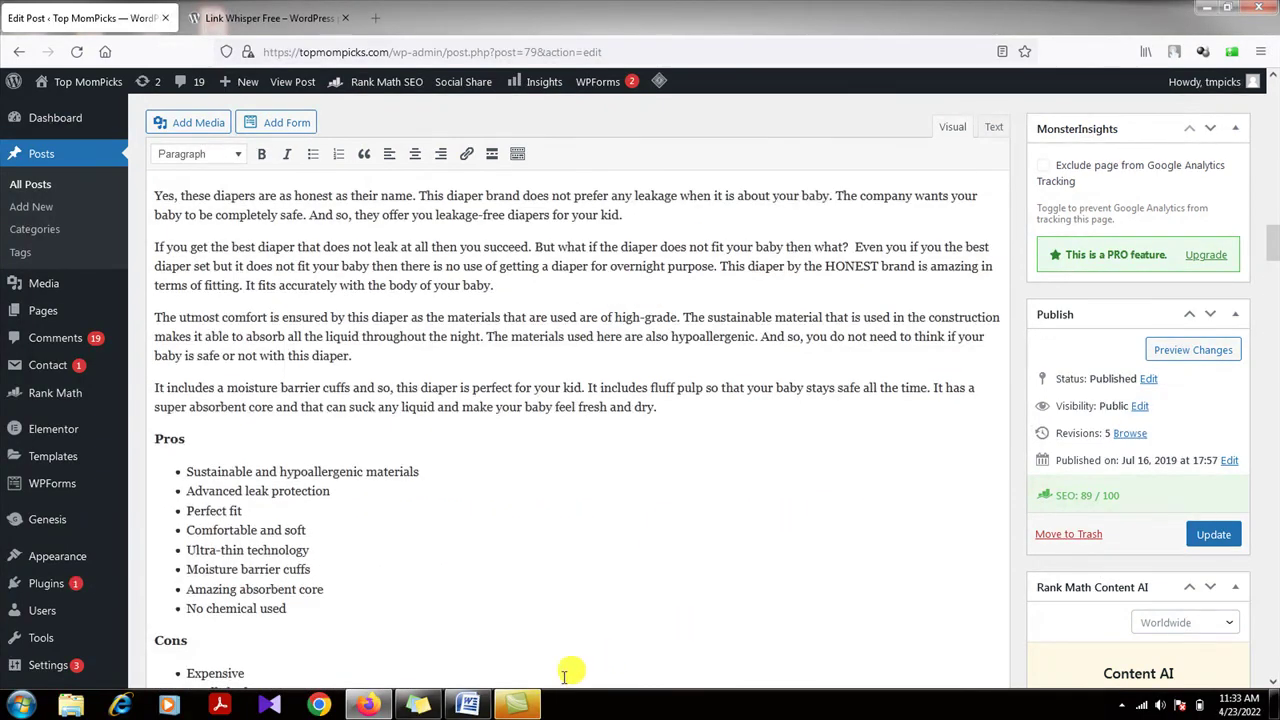